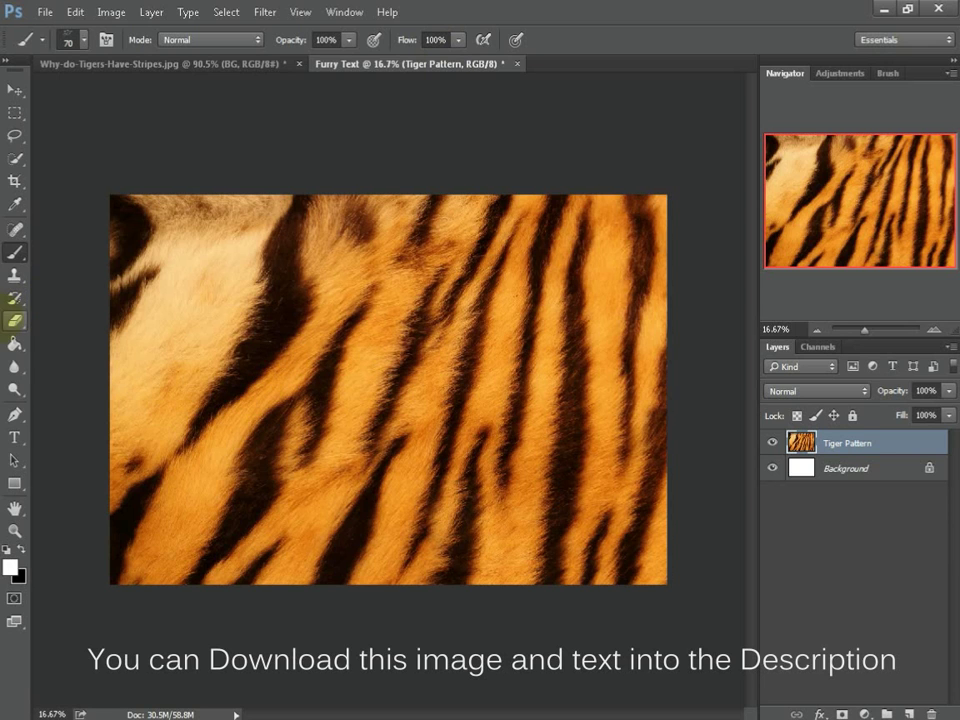
Step: Add the text AZLAN on the tiger image and shrink its font size to fit
key(t)
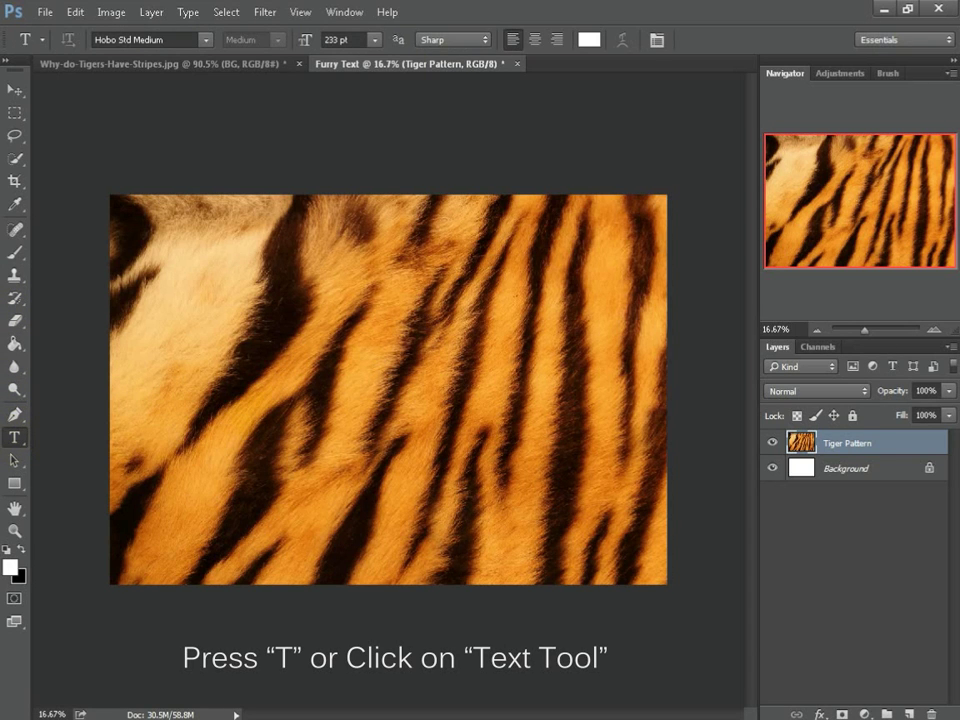
click(266, 410)
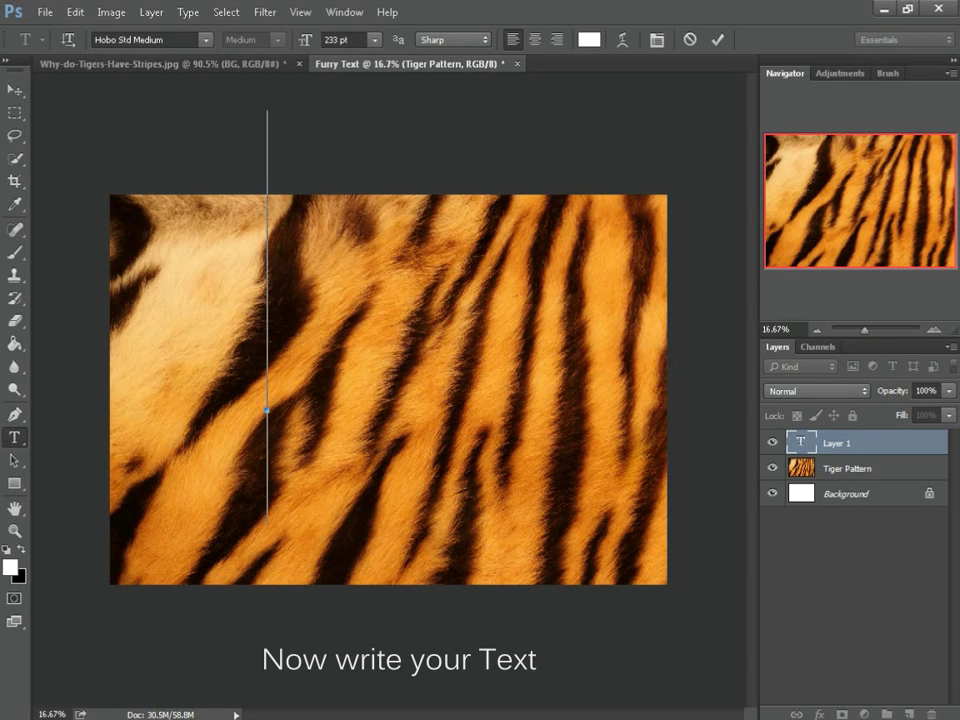
text(AZ)
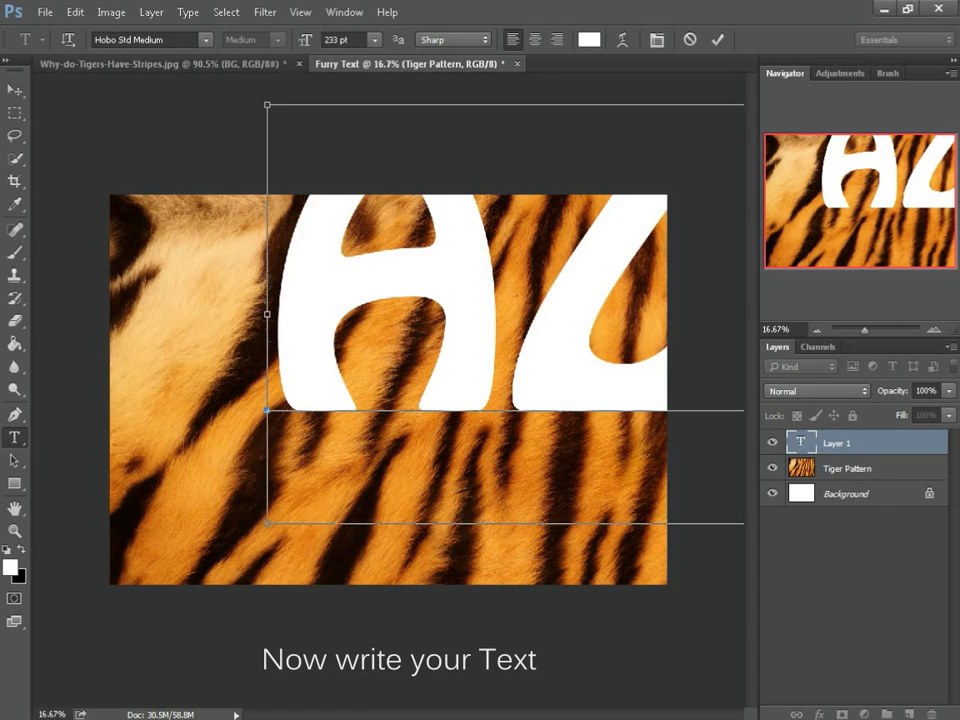
key(ctrl+a)
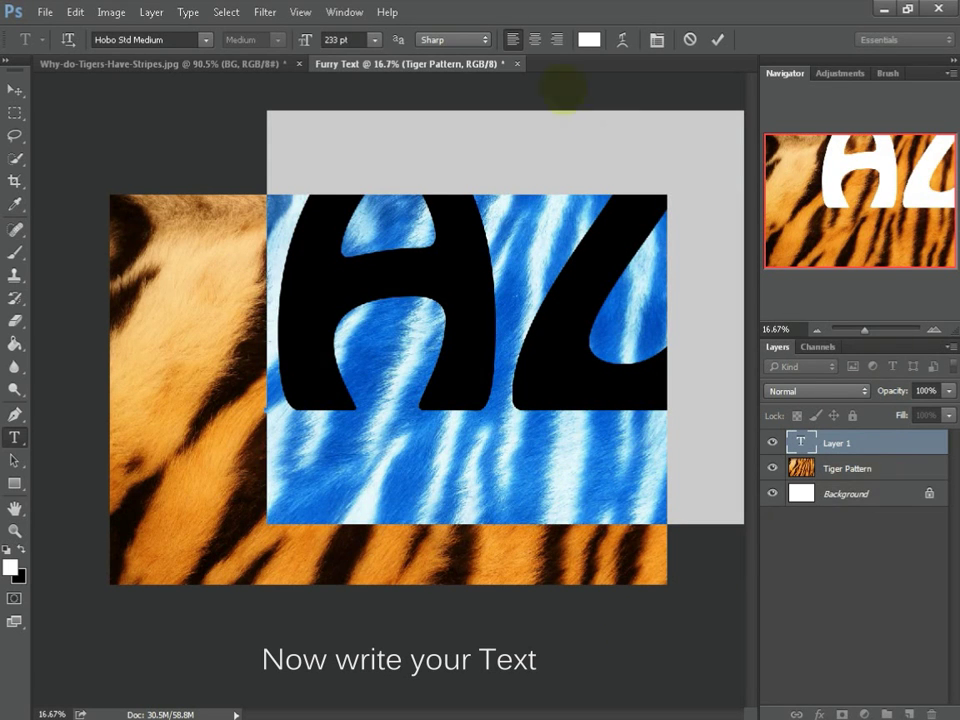
mouse_move(305, 39)
mouse_down()
mouse_move(200, 76)
mouse_move(212, 76)
mouse_up()
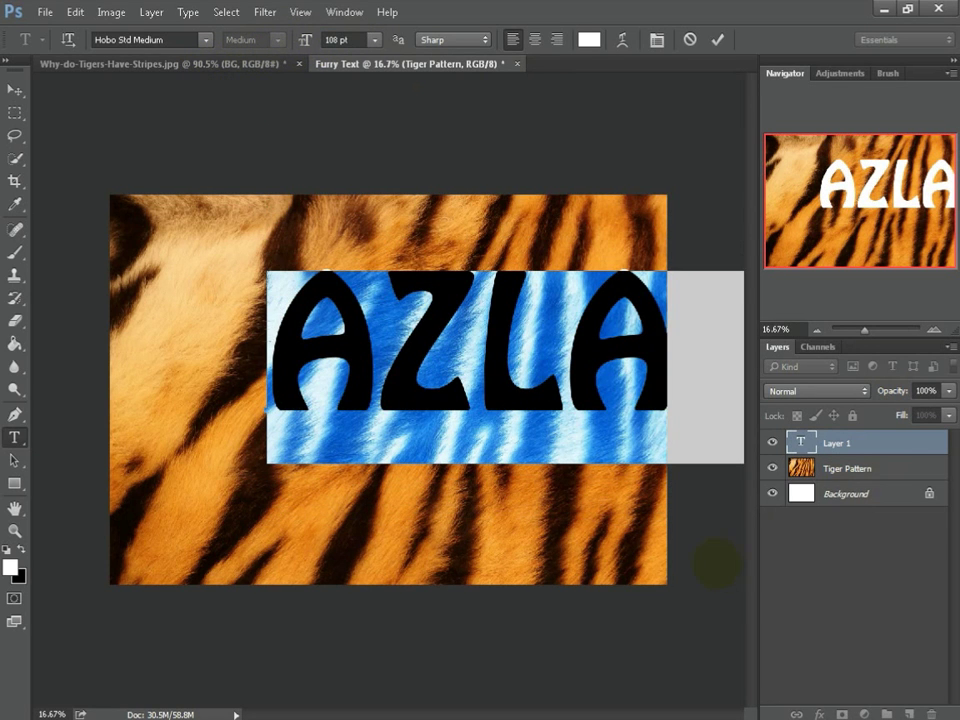
Step: Position the AZLAN text at 111 pt Hobo Std Medium across the middle and commit it
drag(715, 565, 585, 605)
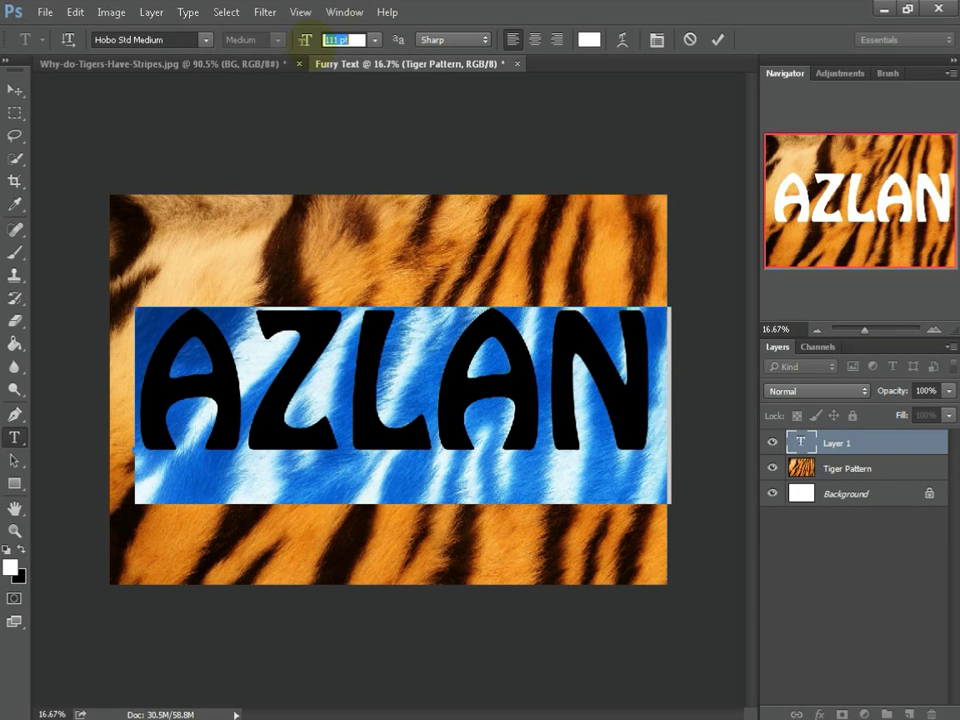
drag(305, 39, 311, 39)
key(ctrl+shift+Left)
key(ctrl+shift+Left)
key(ctrl+shift+Left)
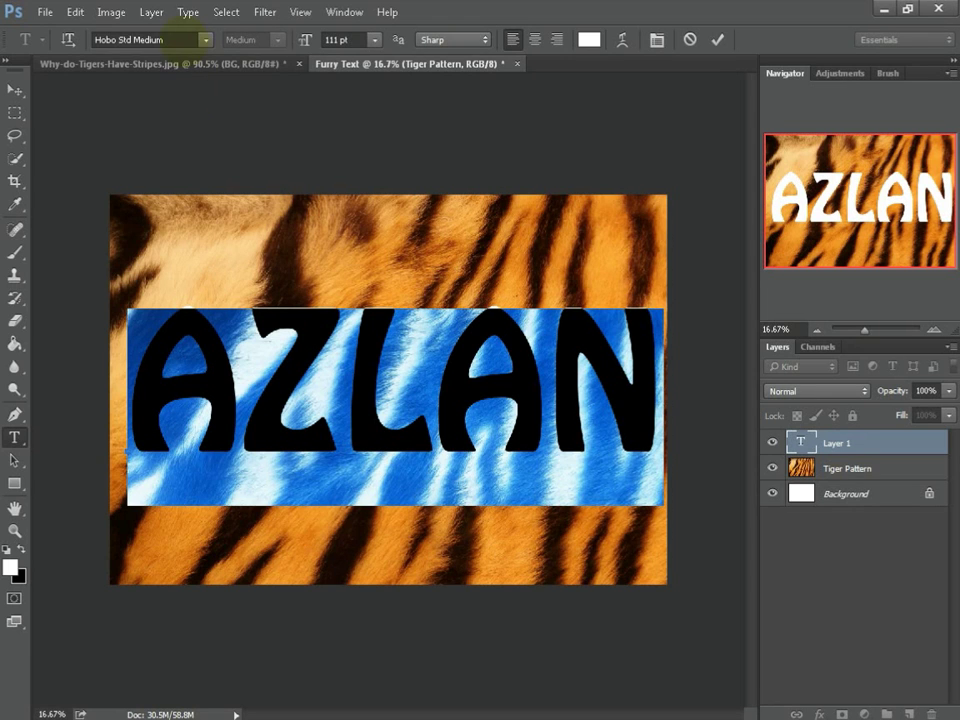
click(183, 40)
click(424, 337)
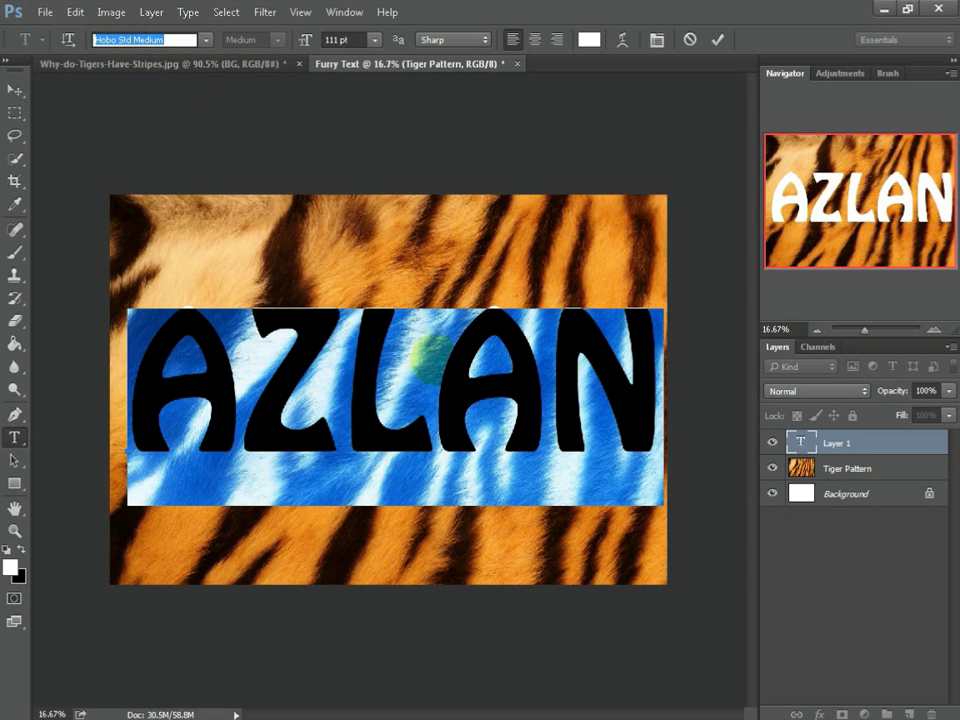
click(779, 540)
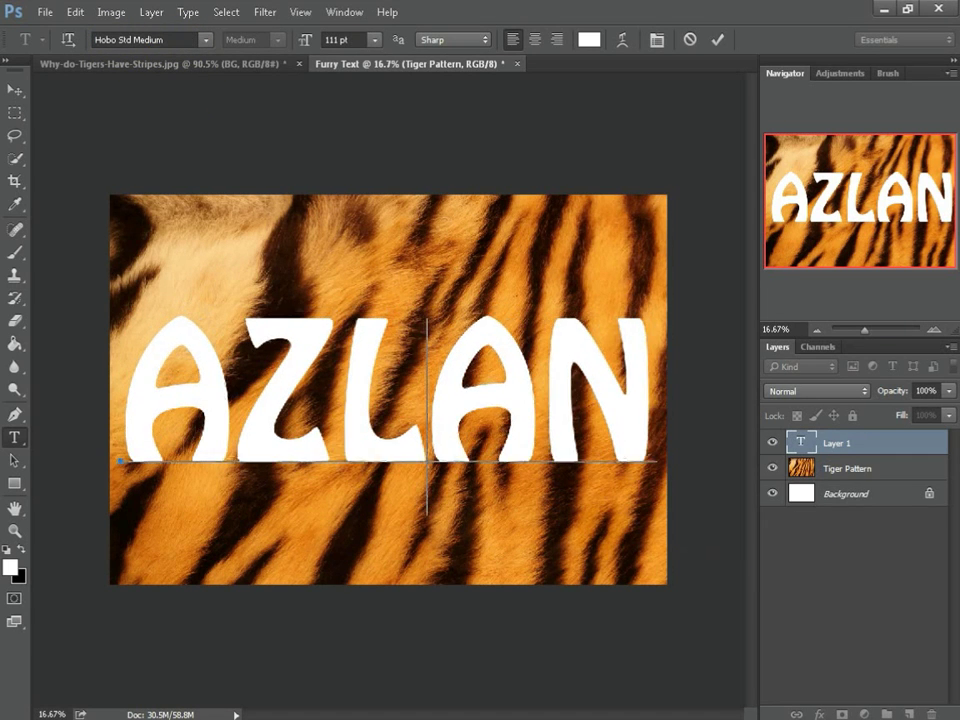
Step: Move the AZLAN layer below Tiger Pattern and mask the tiger fur to the AZLAN letter shapes
drag(889, 443, 889, 478)
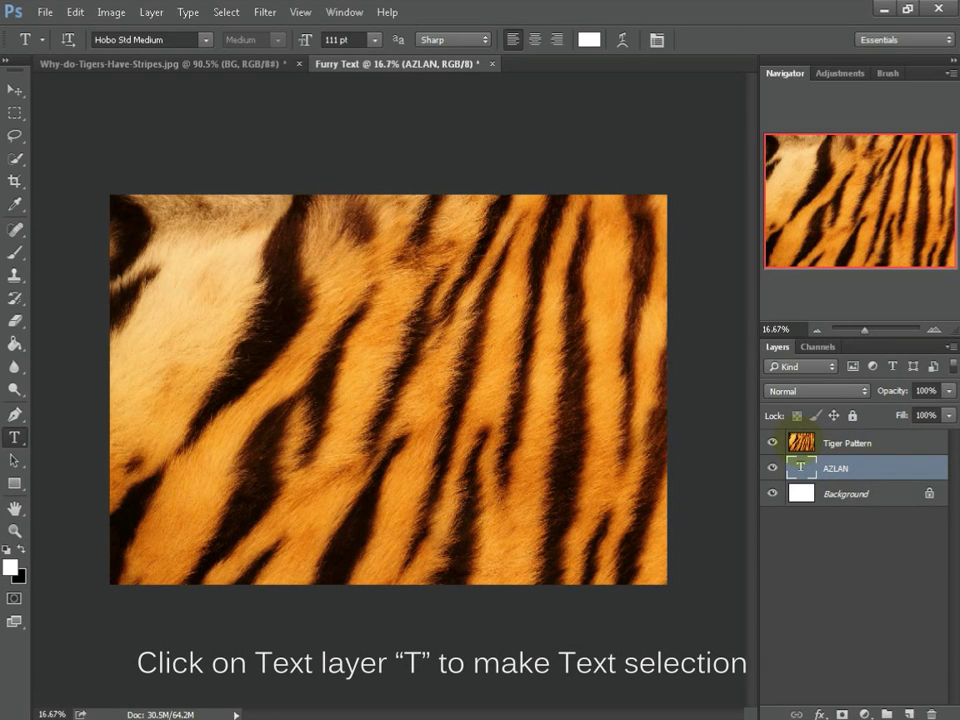
ctrl+click(800, 467)
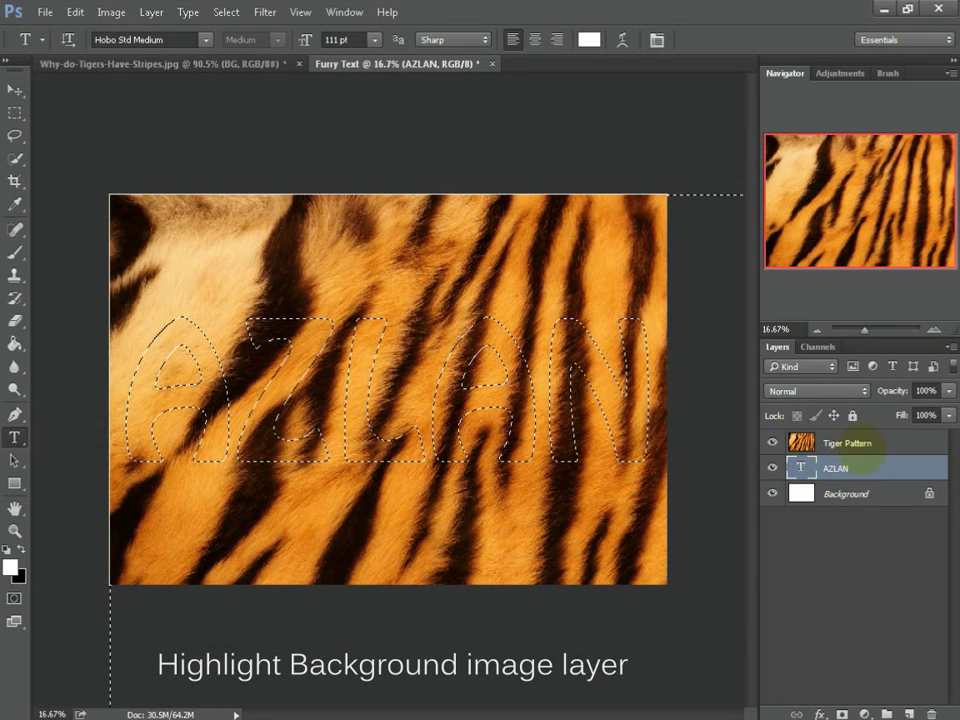
click(850, 444)
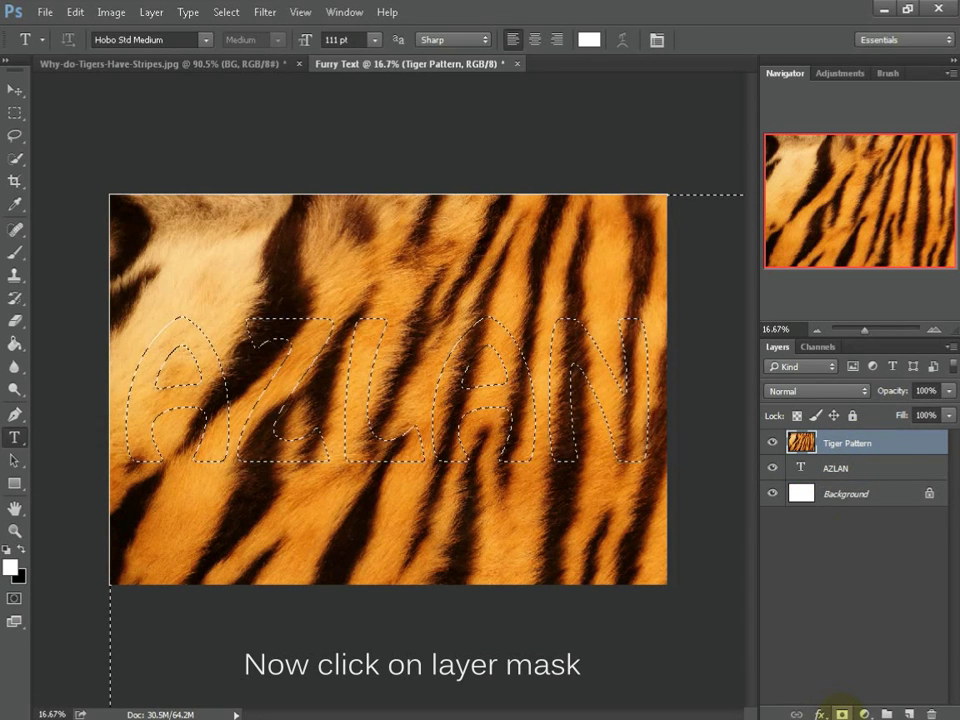
click(842, 713)
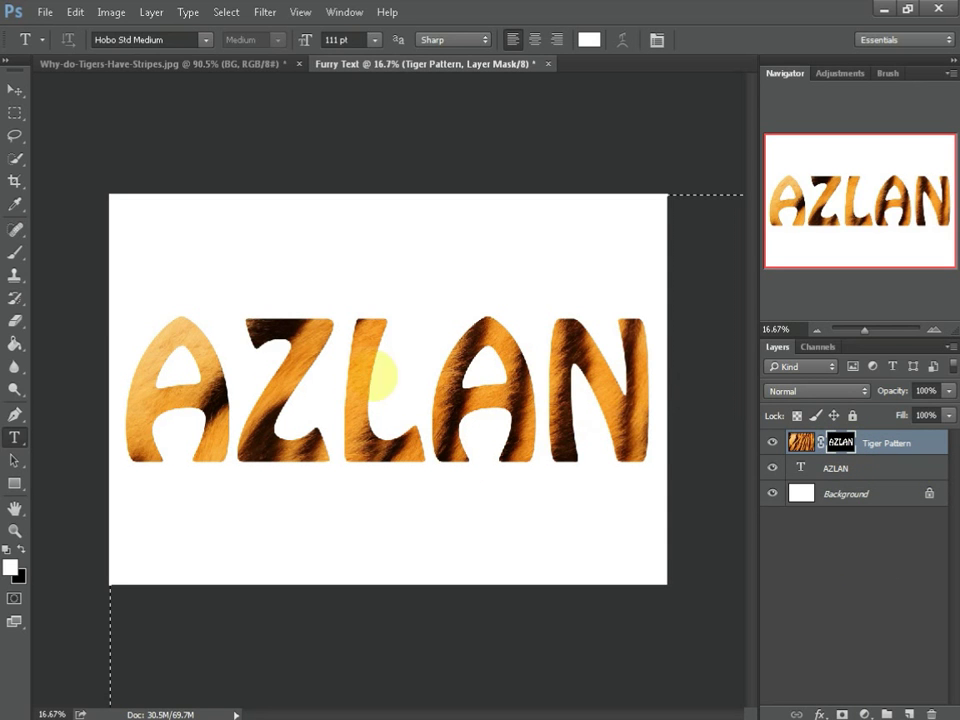
Step: Zoom in on the letter A and load the fur brush set for the Brush Tool
drag(864, 329, 873, 329)
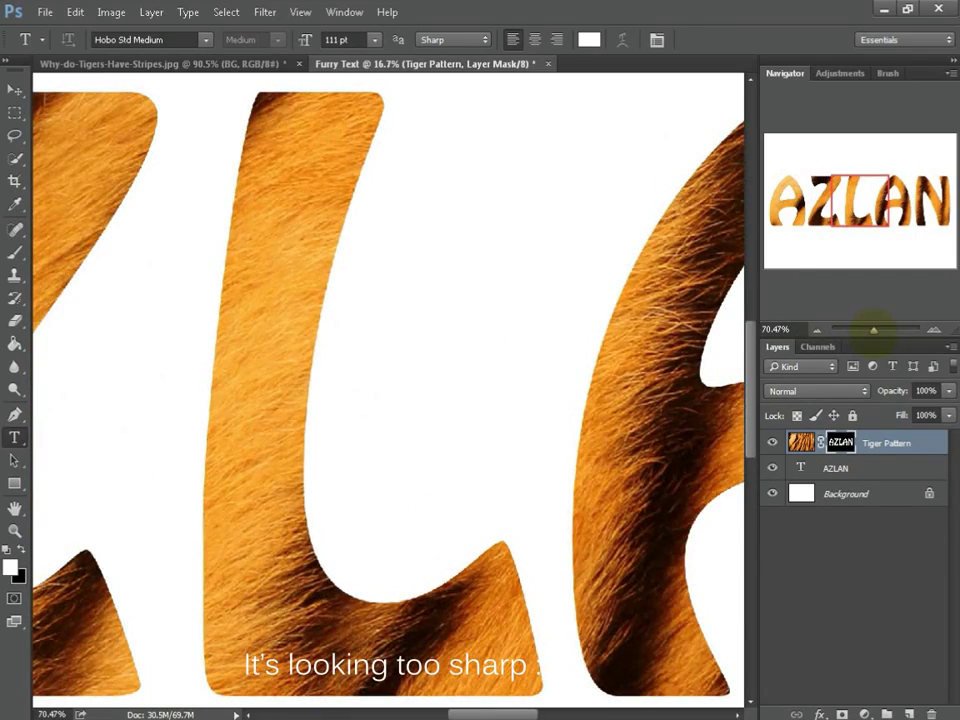
drag(789, 222, 730, 210)
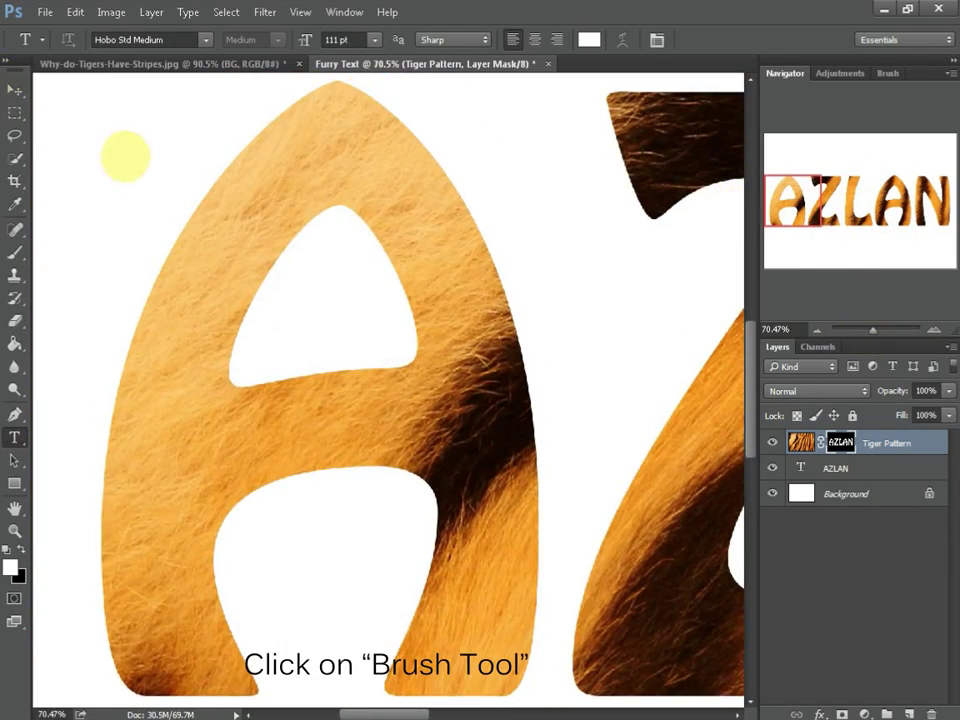
click(15, 252)
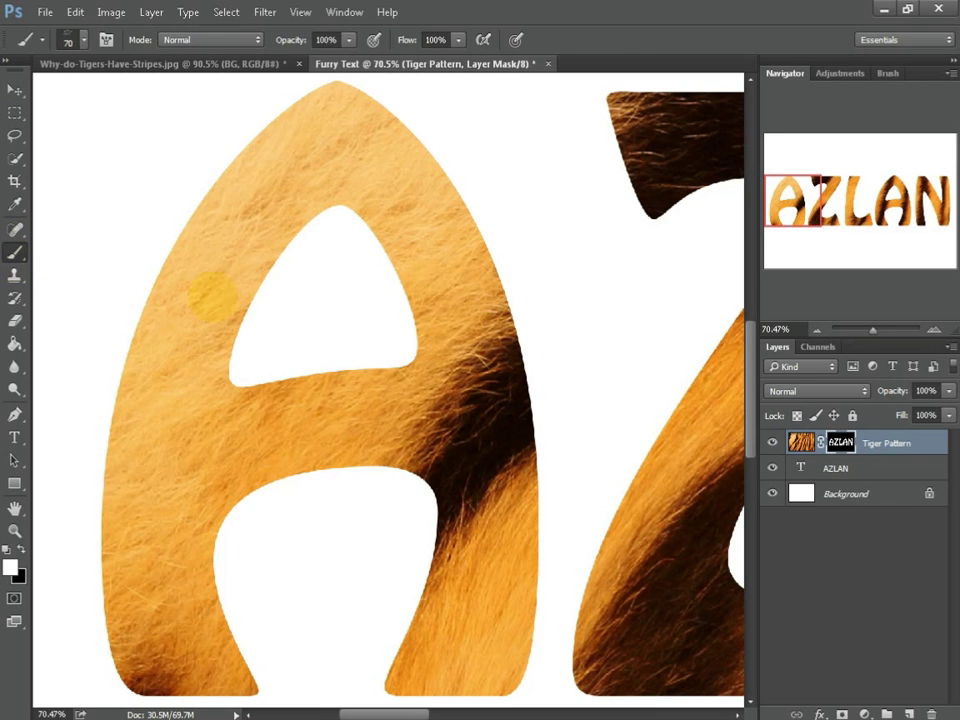
right_click(409, 336)
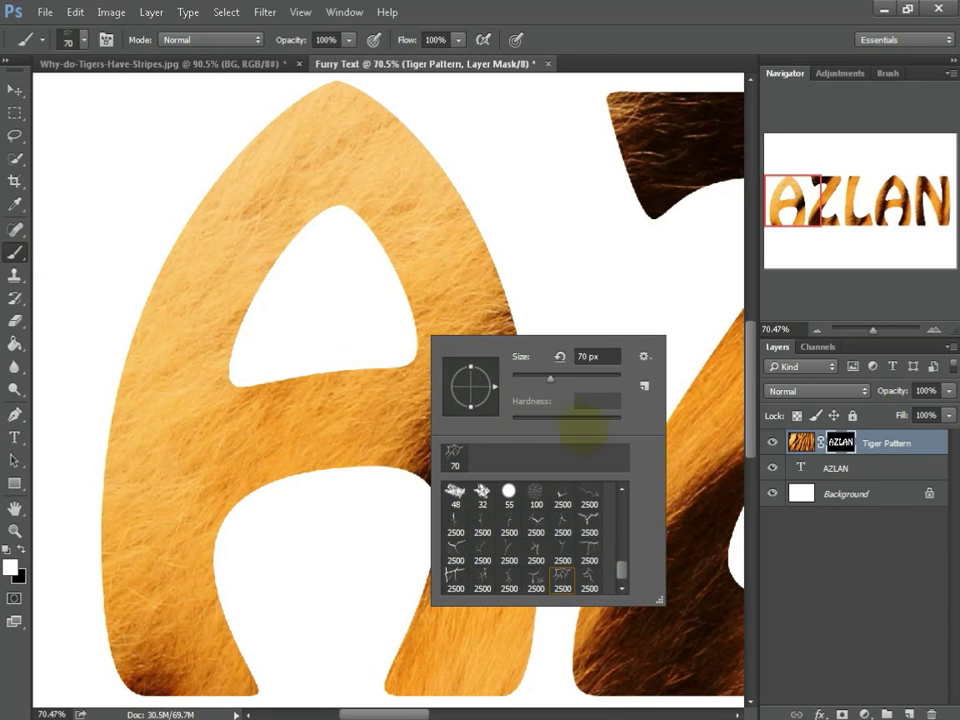
click(644, 356)
Step: Give the hair brush tip 27% spacing and a 70 px size in the Brush panel
click(887, 73)
click(887, 73)
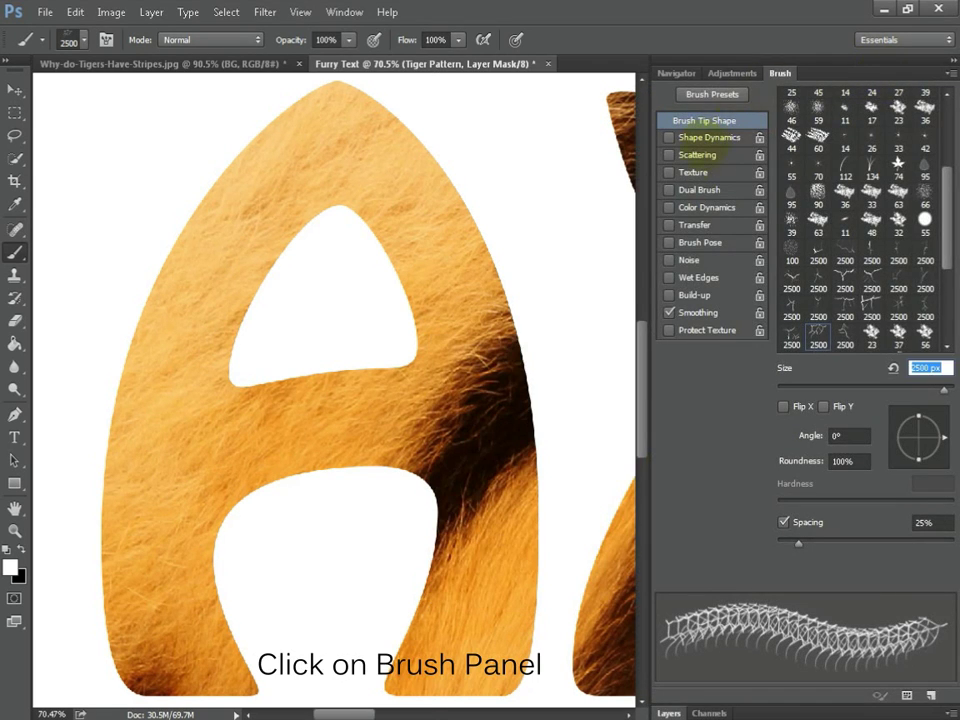
click(344, 12)
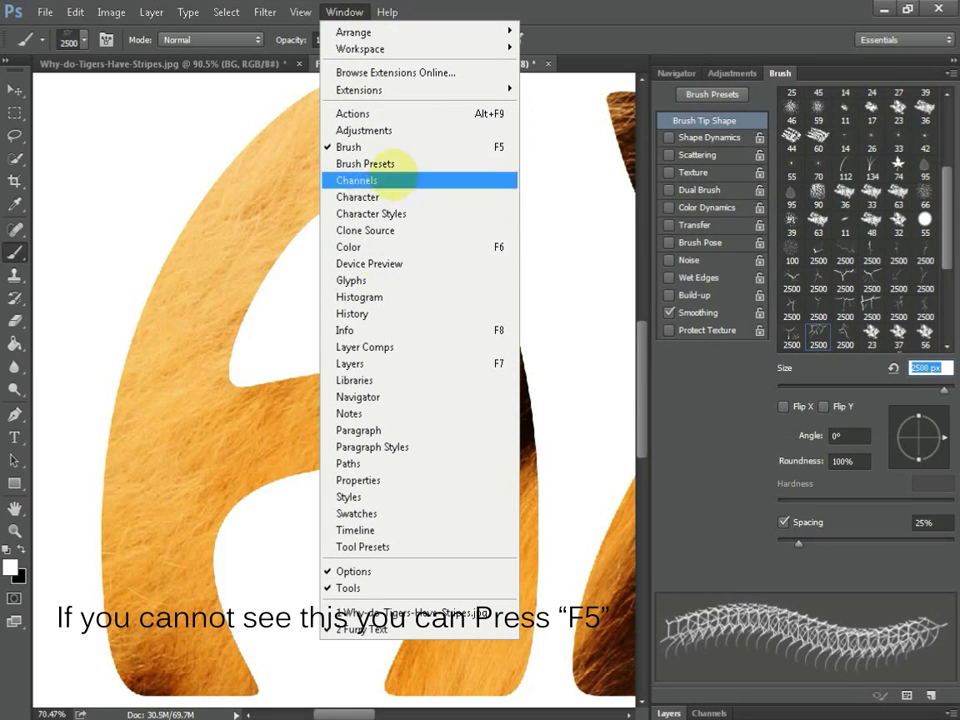
click(725, 162)
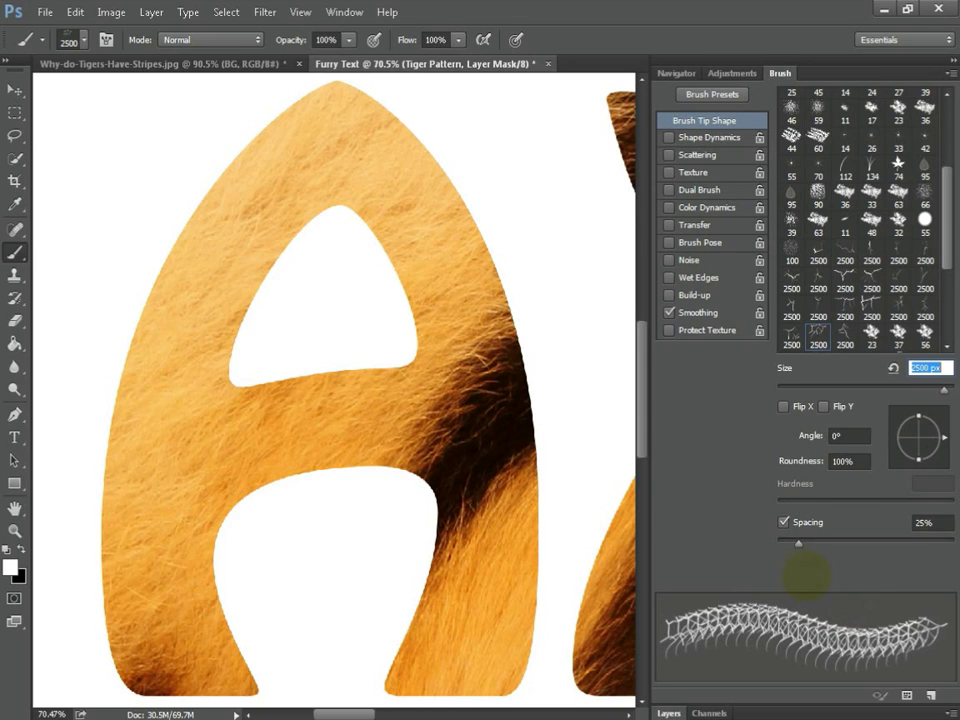
drag(798, 543, 800, 543)
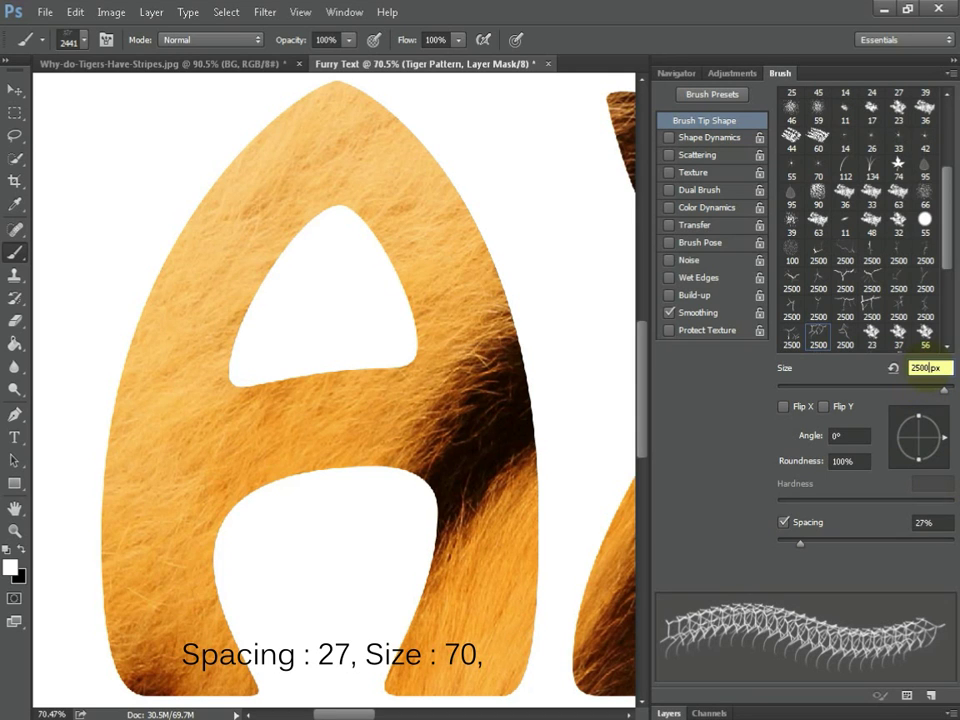
text(701)
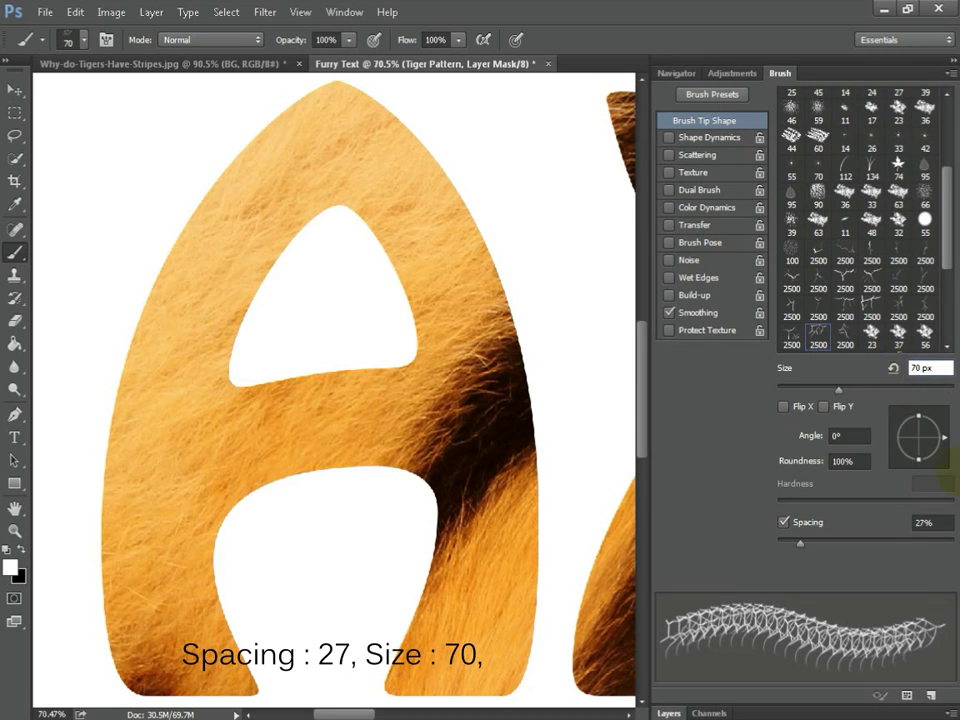
Step: Enable Shape Dynamics: 100% size, 24% angle, 6% roundness jitter, 1% minimum roundness
click(705, 138)
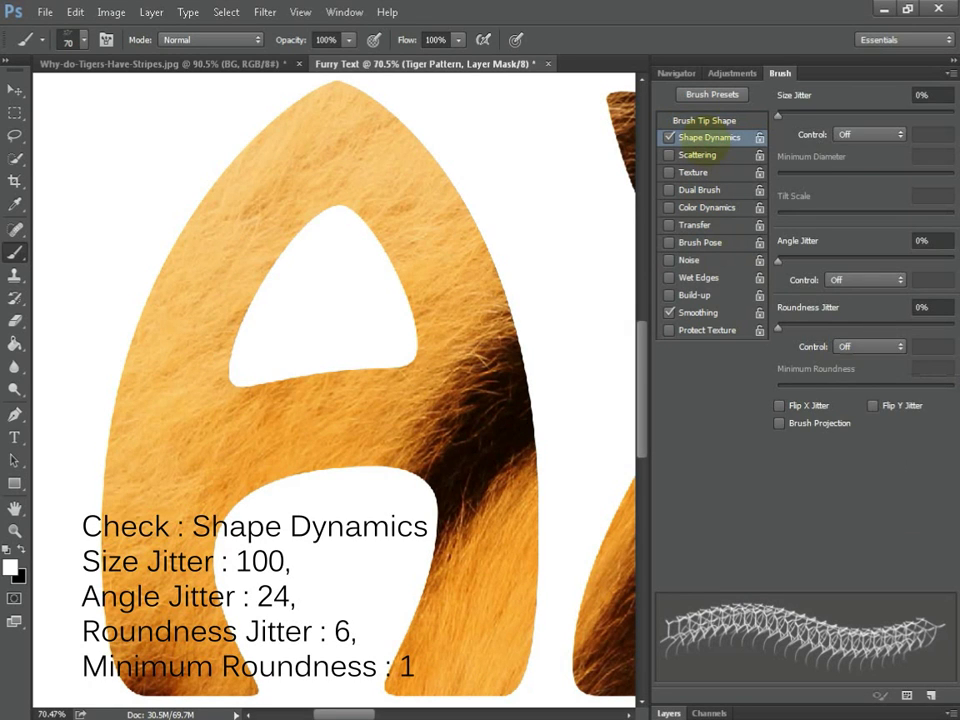
drag(778, 113, 953, 116)
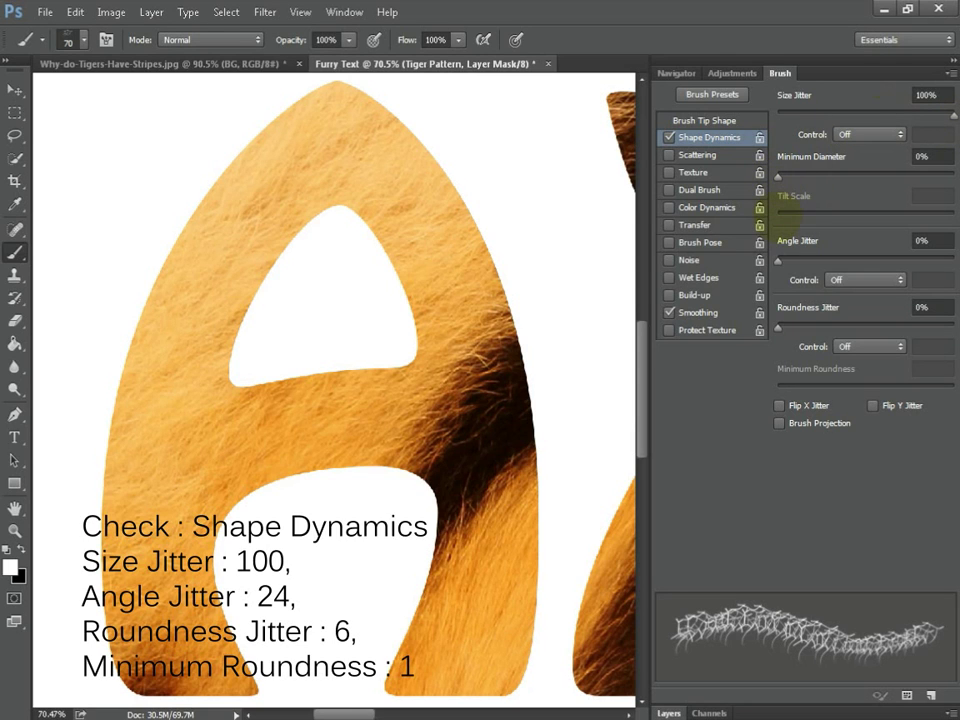
mouse_move(782, 260)
mouse_down()
mouse_move(839, 260)
mouse_move(820, 261)
mouse_up()
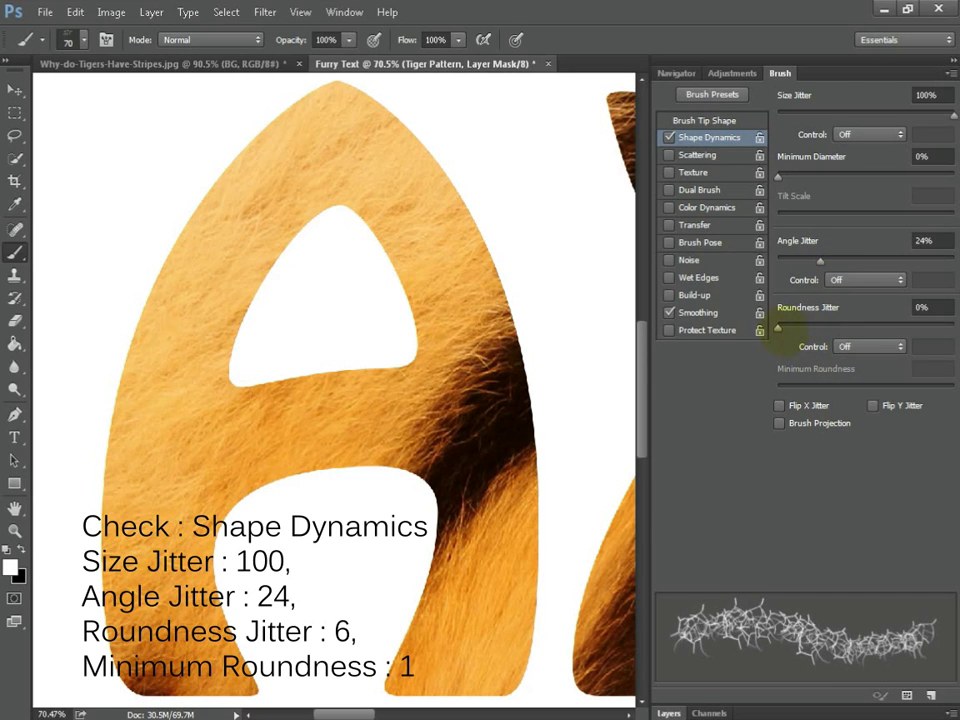
mouse_move(789, 328)
mouse_down()
mouse_move(832, 328)
mouse_move(777, 328)
mouse_up()
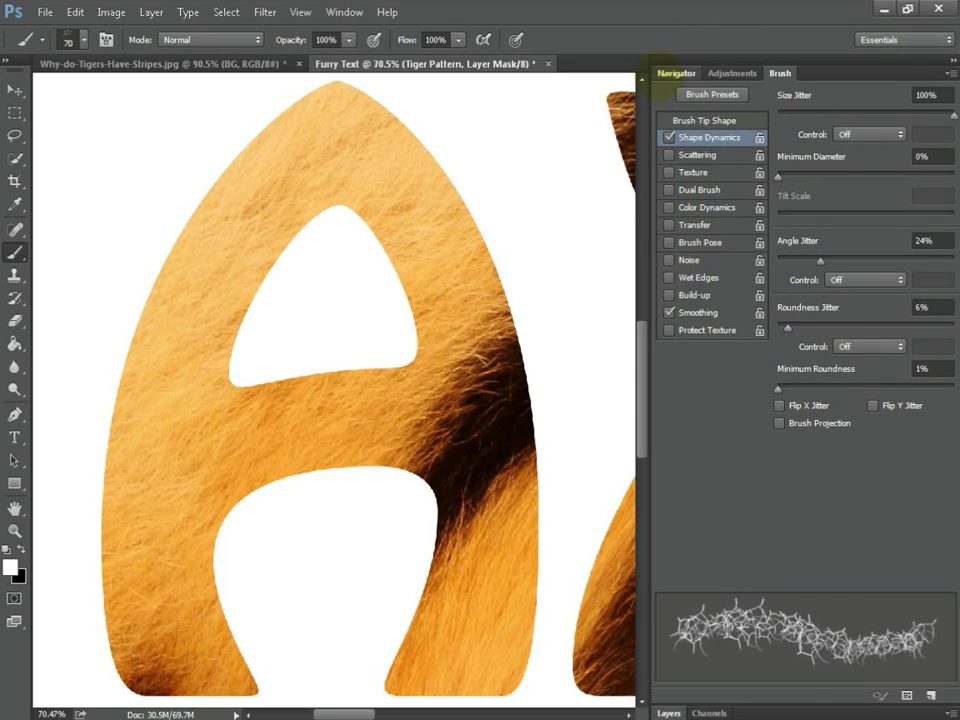
click(672, 74)
Step: Paint fur strands along the A's upper-left and lower-right edges and around its inner hole
click(668, 713)
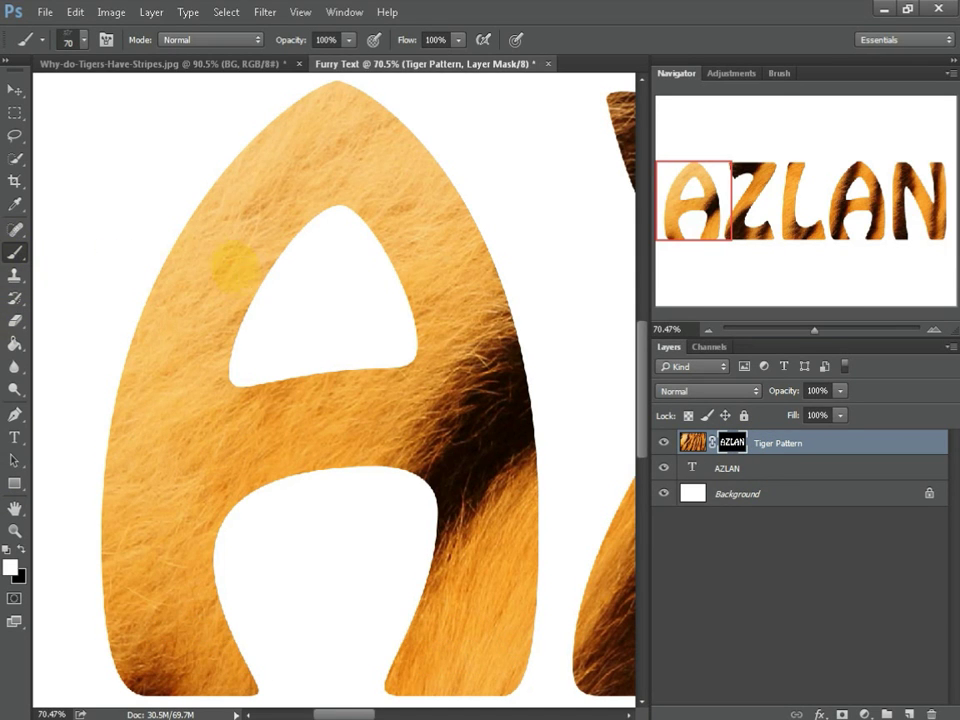
mouse_move(220, 175)
mouse_down()
mouse_move(161, 257)
mouse_move(240, 146)
mouse_move(208, 176)
mouse_move(287, 113)
mouse_move(225, 150)
mouse_move(295, 110)
mouse_up()
drag(350, 127, 317, 321)
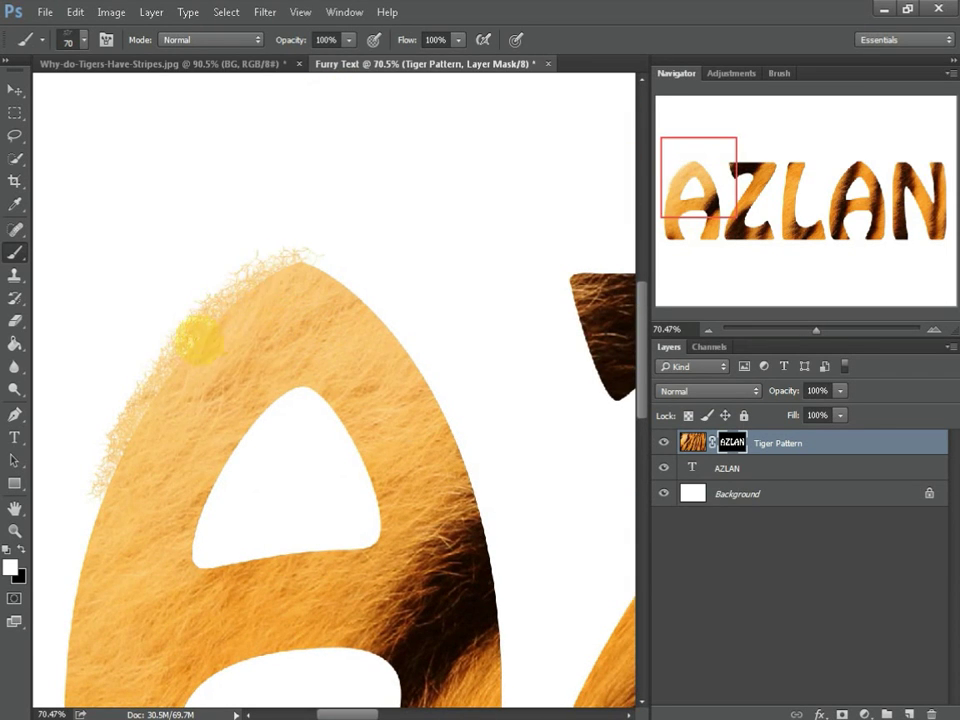
mouse_move(255, 285)
mouse_down()
mouse_move(193, 326)
mouse_move(308, 280)
mouse_move(354, 274)
mouse_move(246, 274)
mouse_move(332, 268)
mouse_move(362, 302)
mouse_move(478, 505)
mouse_up()
mouse_move(444, 392)
mouse_down()
mouse_move(503, 600)
mouse_move(508, 579)
mouse_up()
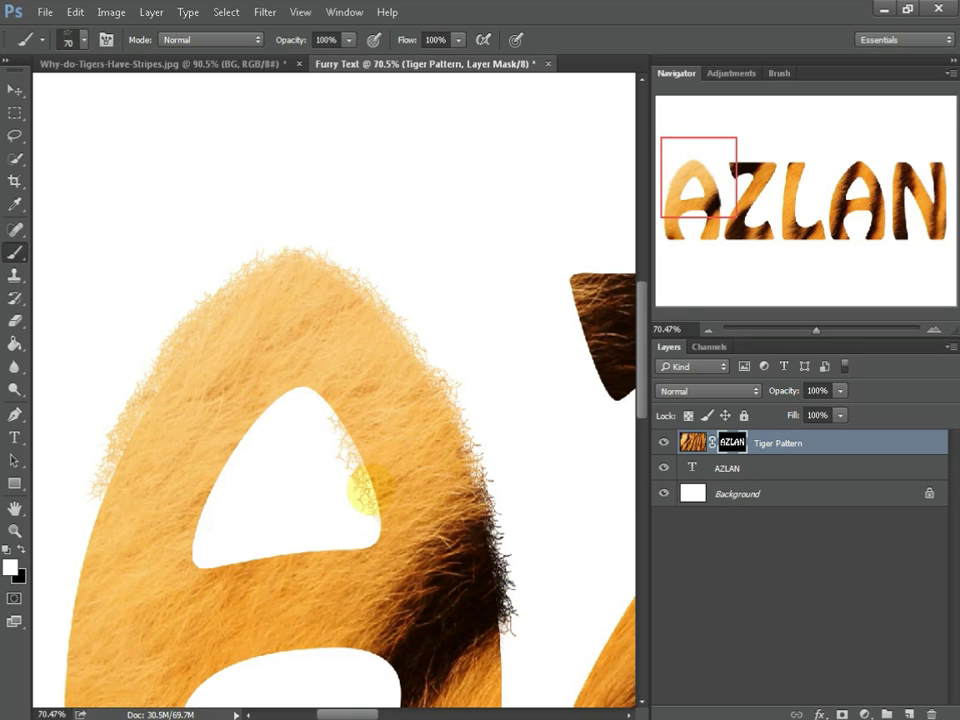
mouse_move(365, 487)
mouse_down()
mouse_move(364, 508)
mouse_move(274, 542)
mouse_move(274, 414)
mouse_move(233, 468)
mouse_up()
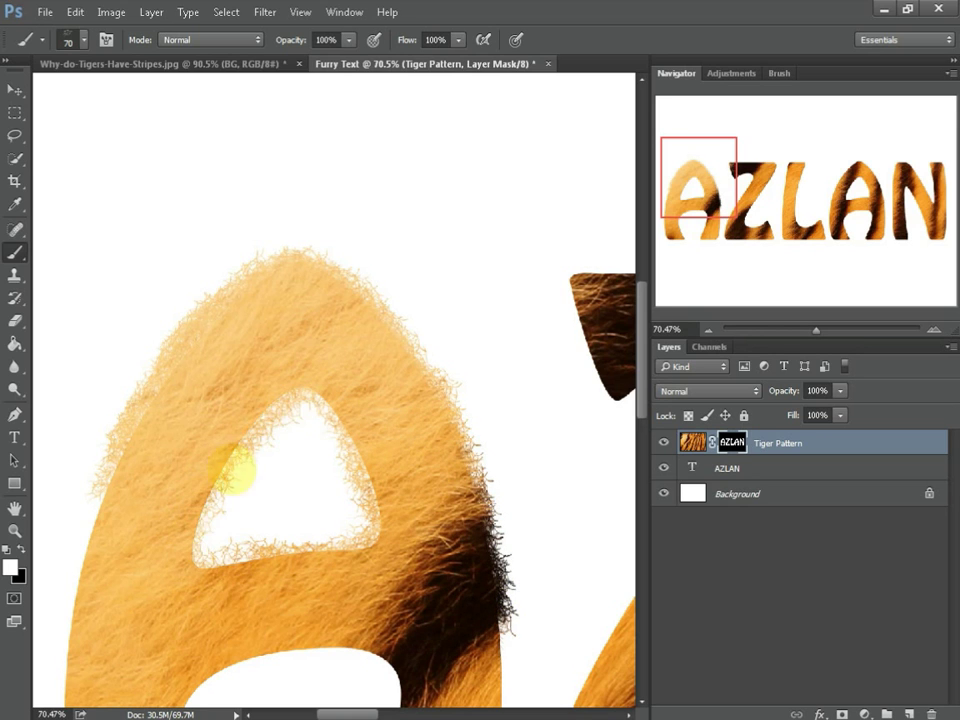
mouse_move(352, 428)
mouse_down()
mouse_move(332, 446)
mouse_move(364, 467)
mouse_move(362, 542)
mouse_move(200, 555)
mouse_up()
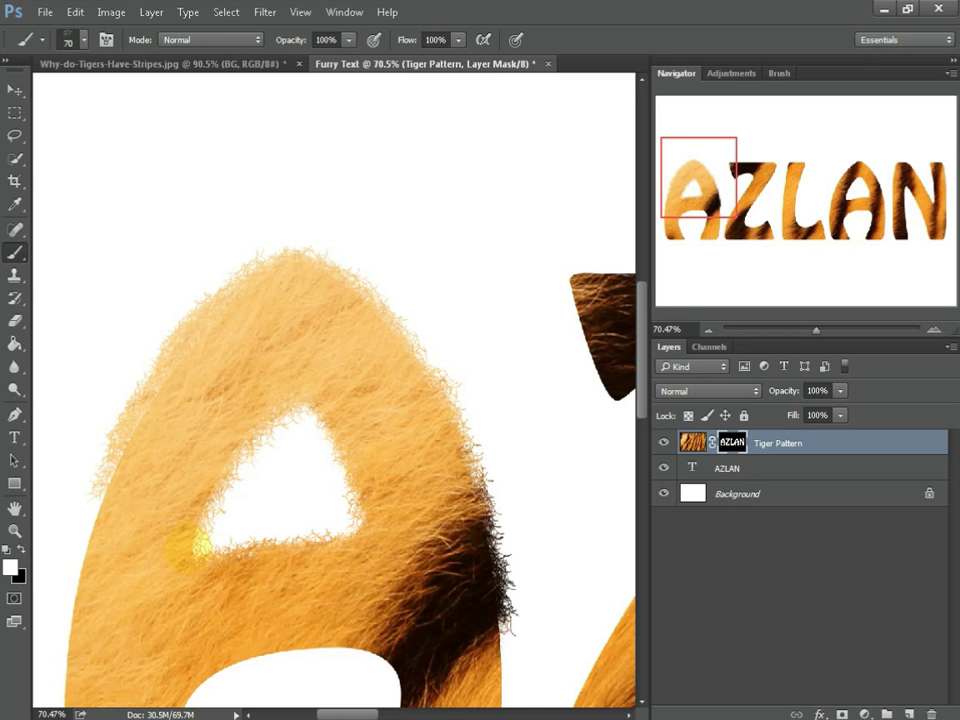
Step: Add fur along the A's left outer edge, lower-left edge and left leg's inner edge
drag(245, 390, 470, 325)
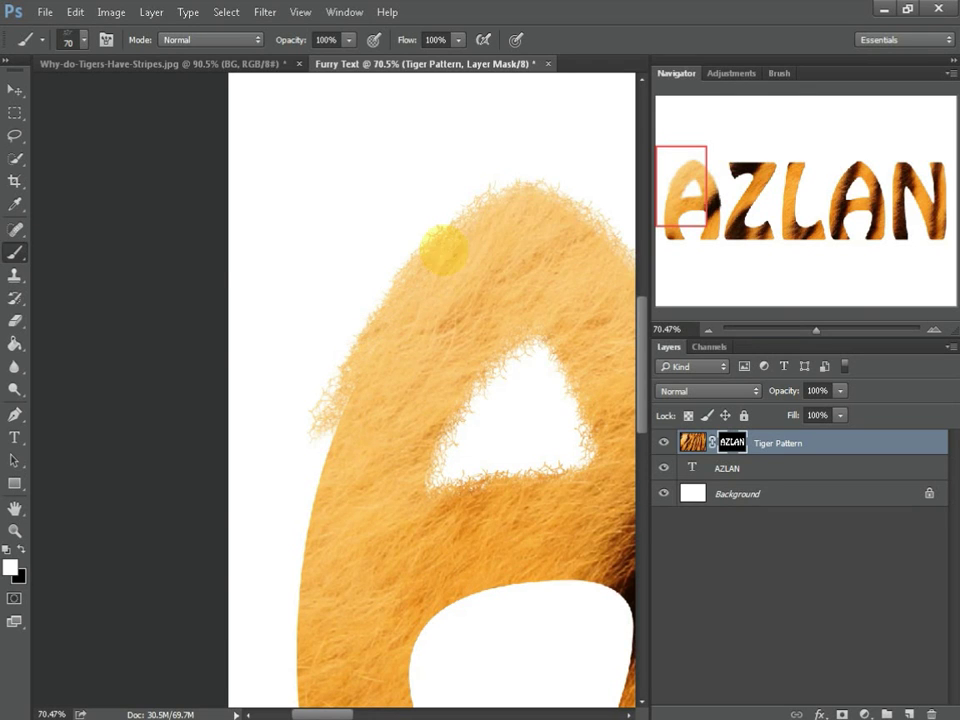
drag(553, 268, 583, 148)
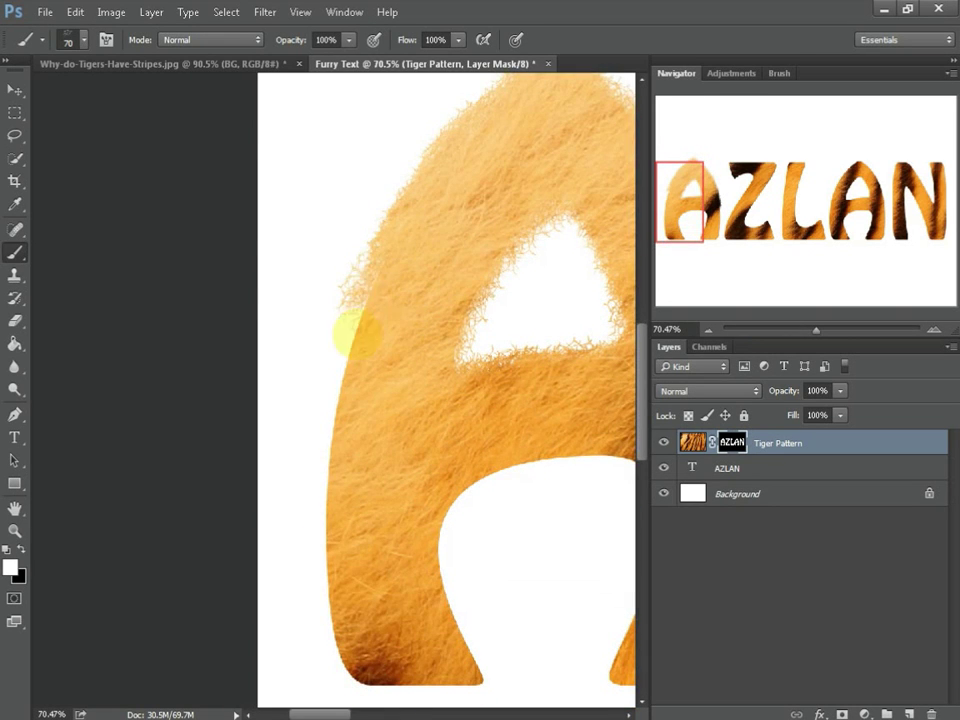
mouse_move(335, 425)
mouse_down()
mouse_move(317, 381)
mouse_move(313, 561)
mouse_move(325, 480)
mouse_up()
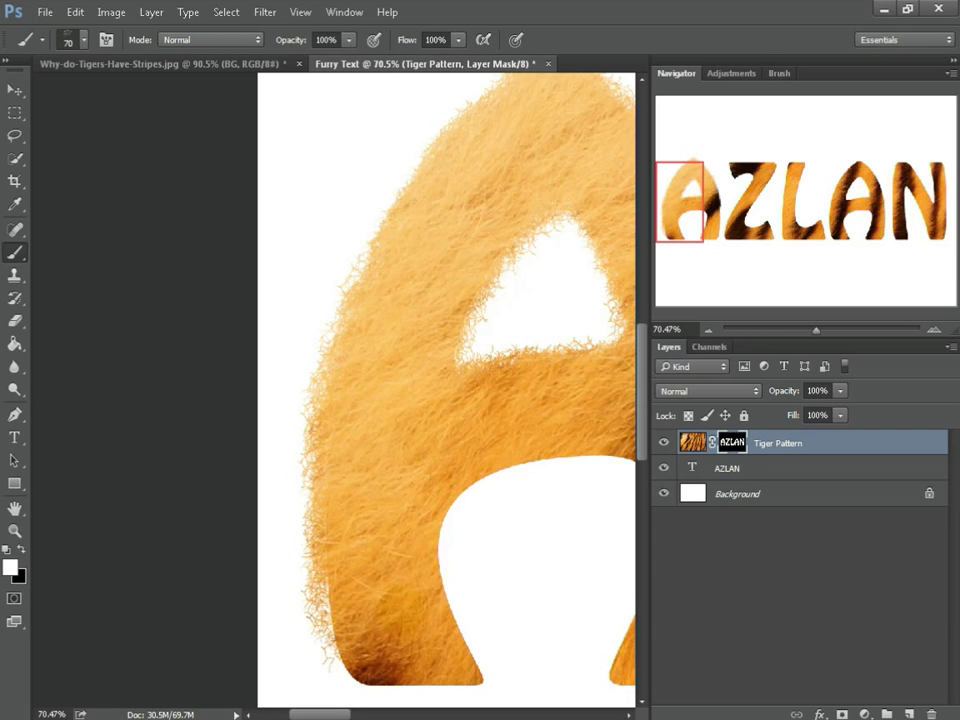
drag(320, 410, 270, 305)
mouse_move(262, 500)
mouse_down()
mouse_move(275, 583)
mouse_move(258, 510)
mouse_up()
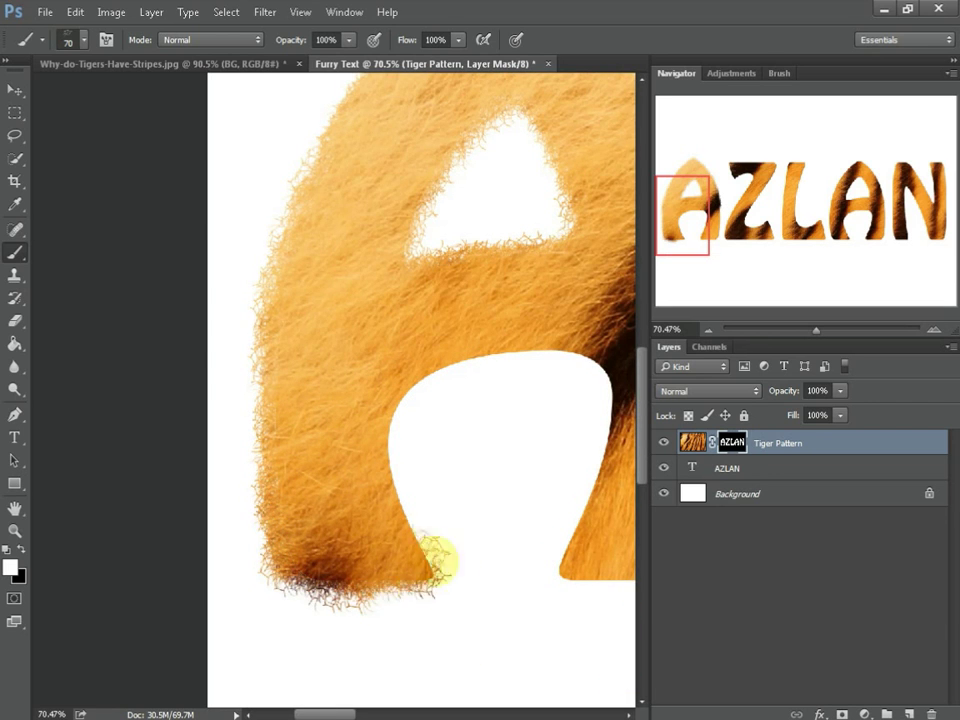
mouse_move(439, 561)
mouse_down()
mouse_move(400, 428)
mouse_move(175, 440)
mouse_up()
mouse_move(200, 395)
mouse_down()
mouse_move(253, 386)
mouse_move(368, 407)
mouse_move(332, 596)
mouse_move(450, 611)
mouse_up()
Step: Fill in fur along the A's inner edges, right leg bottom and right outer edge
drag(205, 563, 178, 508)
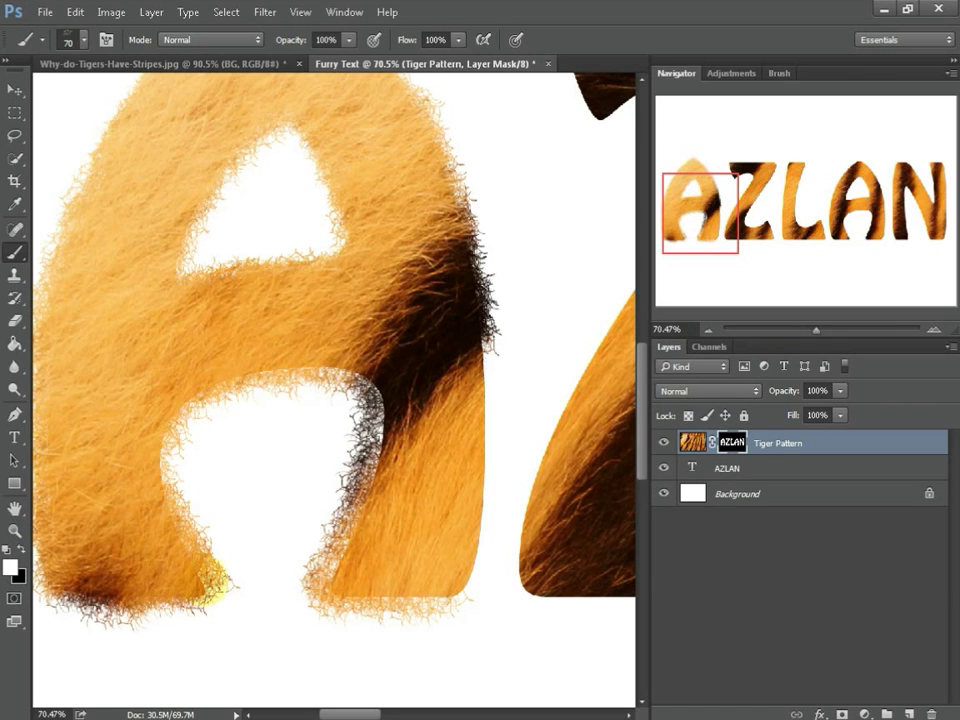
mouse_move(210, 585)
mouse_down()
mouse_move(167, 482)
mouse_move(193, 422)
mouse_move(290, 378)
mouse_move(367, 395)
mouse_up()
mouse_move(305, 390)
mouse_down()
mouse_move(354, 396)
mouse_move(328, 558)
mouse_up()
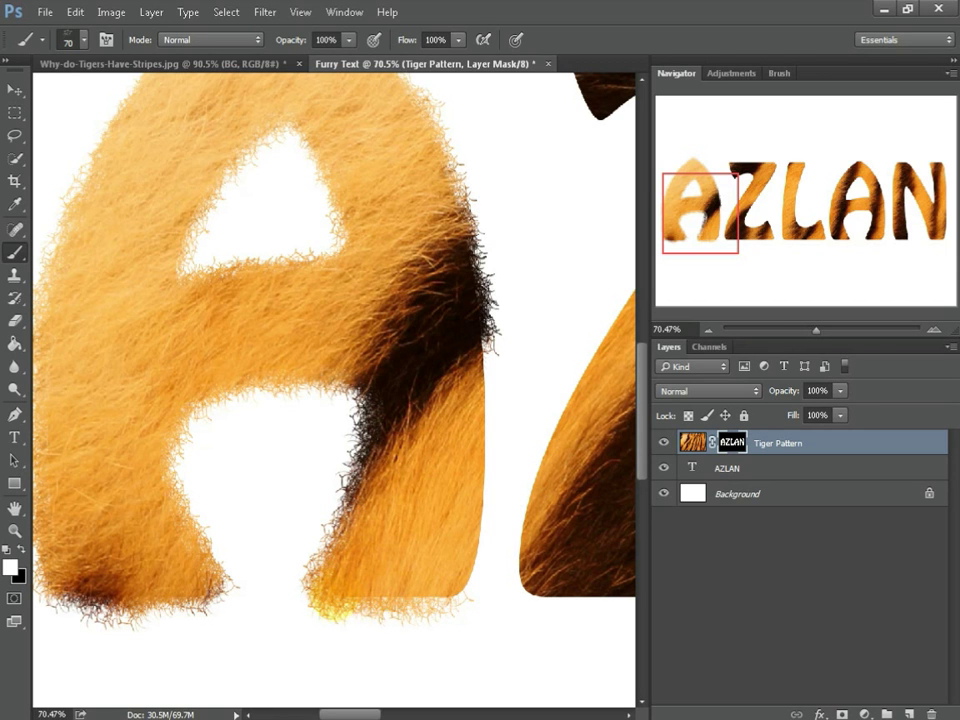
mouse_move(335, 608)
mouse_down()
mouse_move(461, 606)
mouse_move(489, 557)
mouse_move(480, 510)
mouse_up()
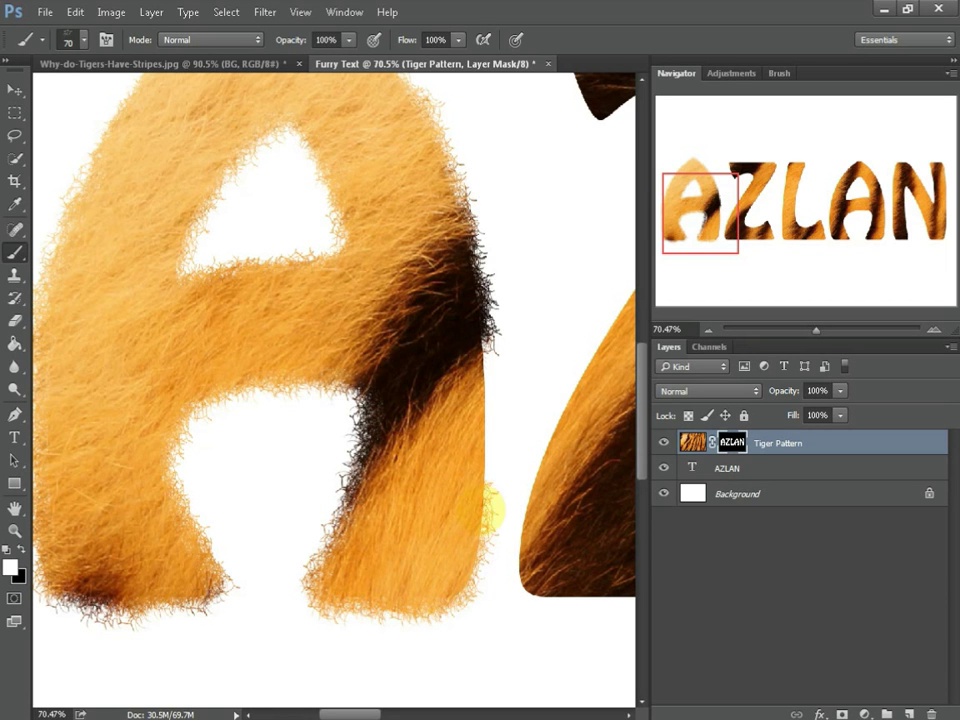
mouse_move(494, 351)
mouse_down()
mouse_move(401, 369)
mouse_move(409, 441)
mouse_move(409, 373)
mouse_move(401, 561)
mouse_move(412, 346)
mouse_up()
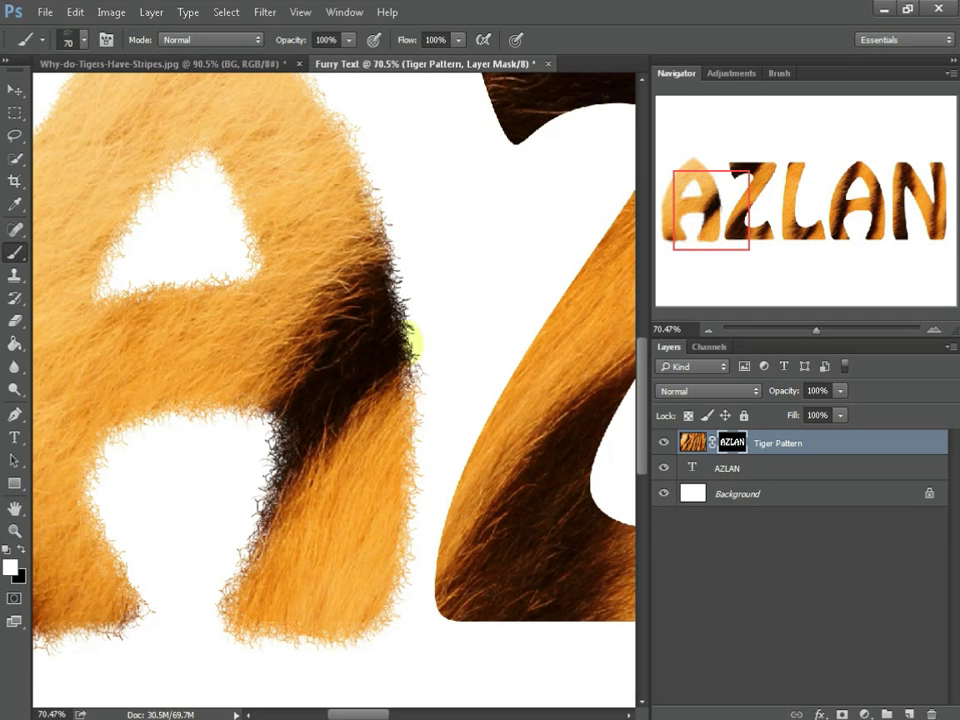
drag(372, 212, 562, 182)
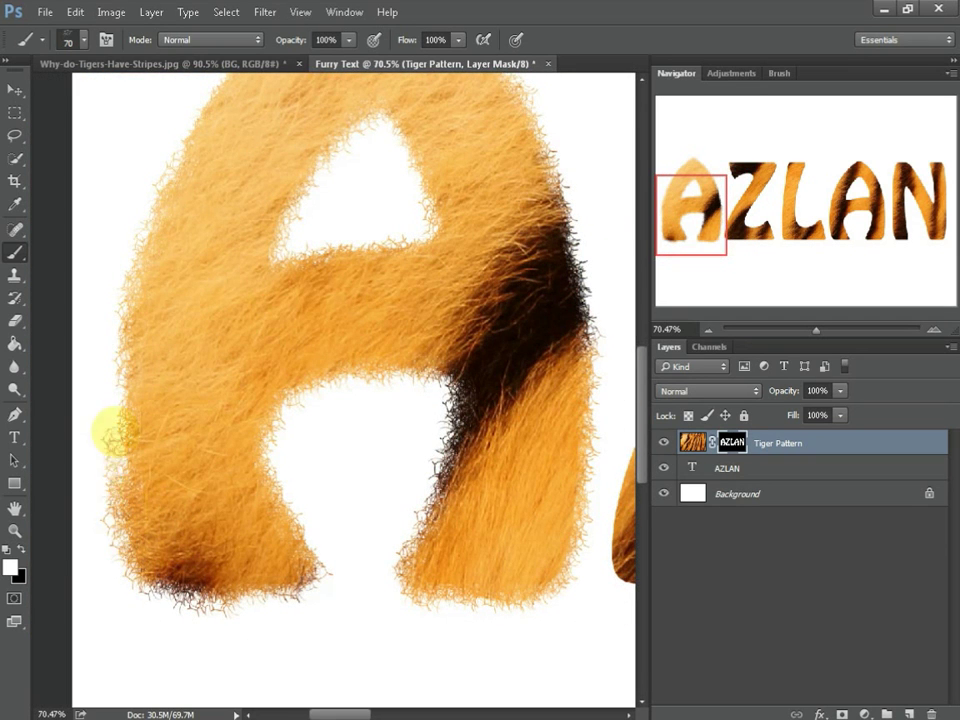
drag(118, 300, 123, 410)
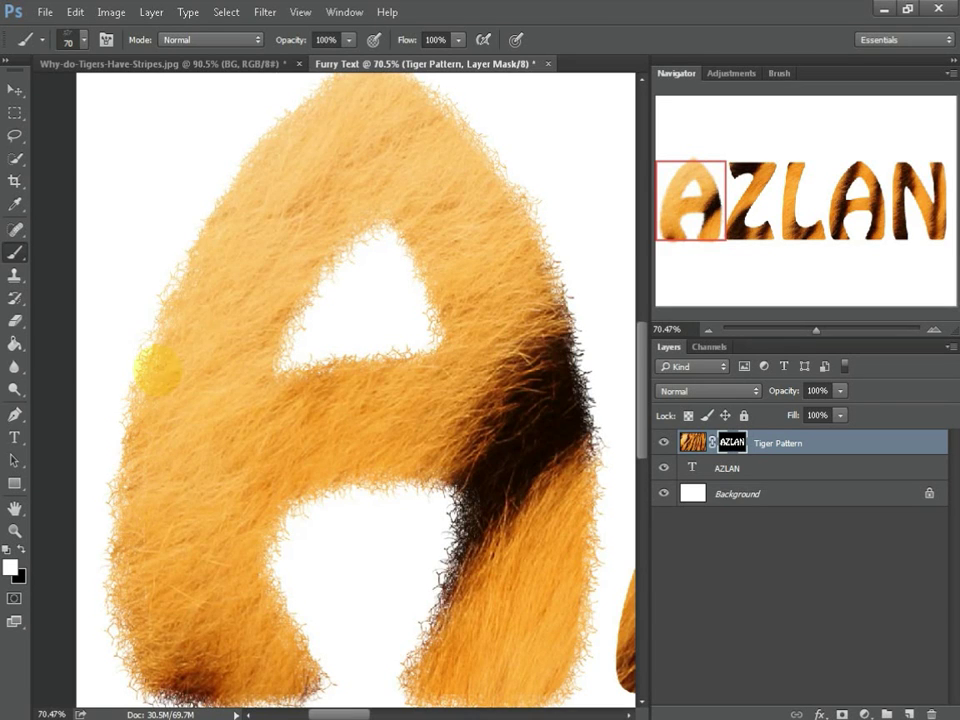
drag(208, 243, 146, 429)
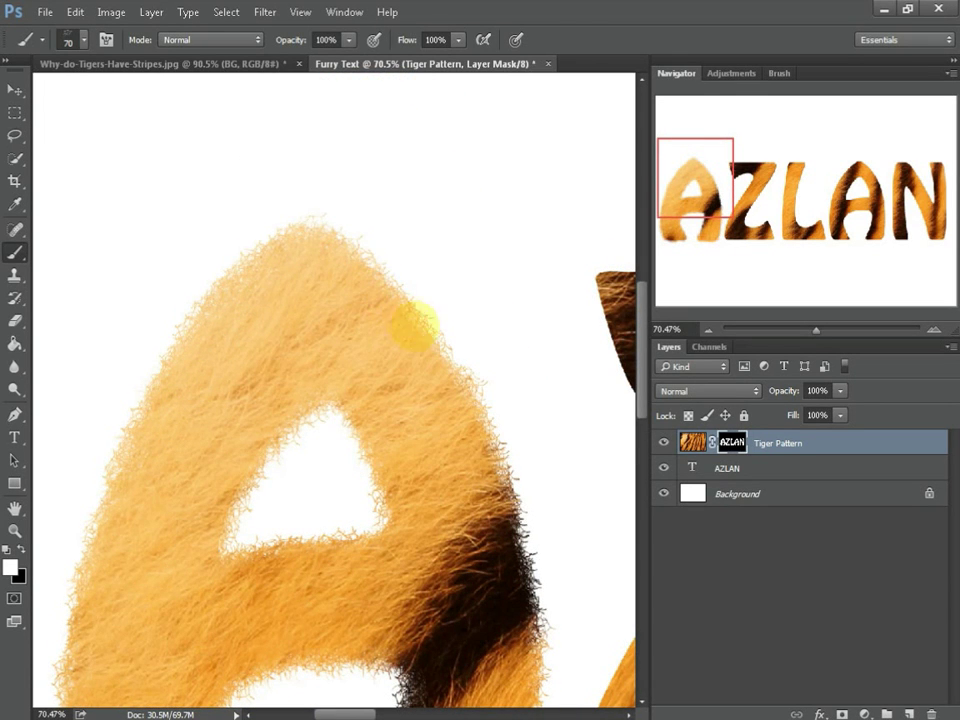
drag(460, 440, 562, 285)
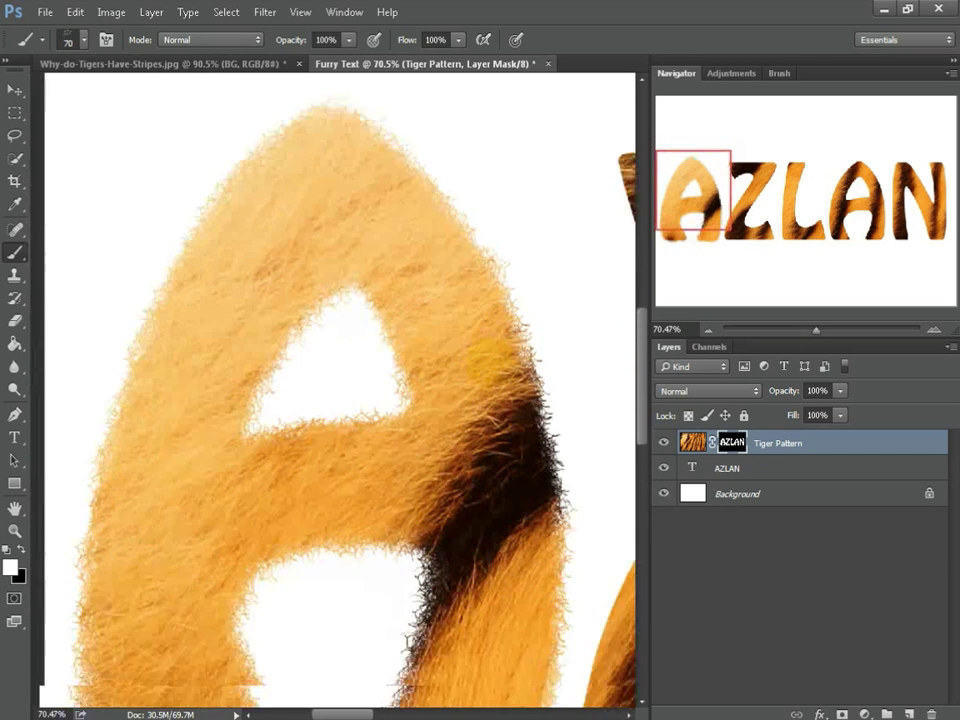
scroll(370, 390, right, 1)
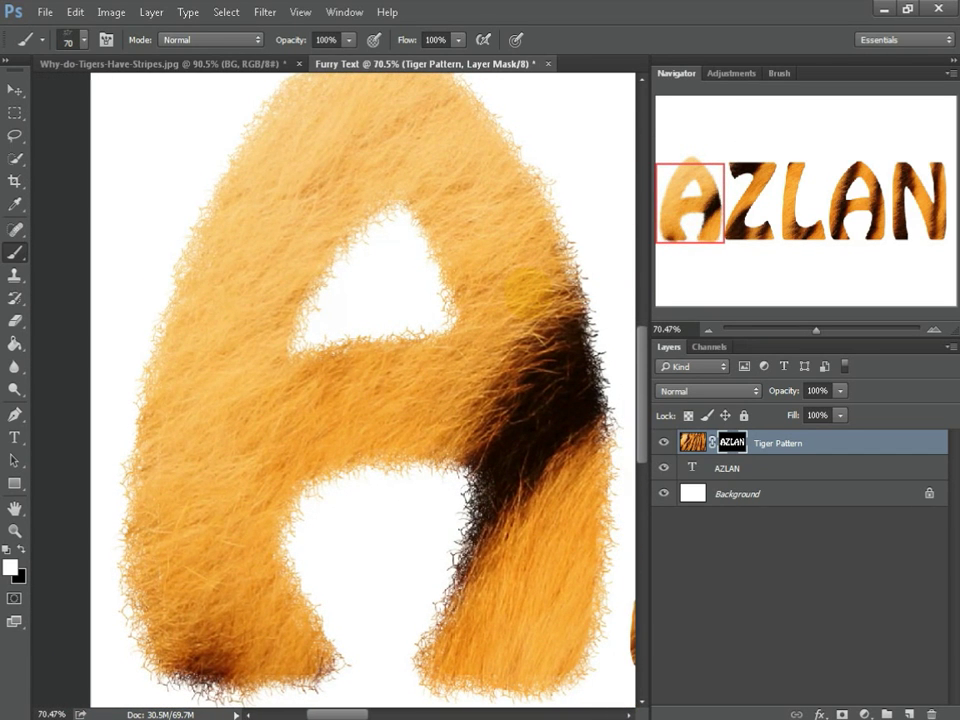
Step: Apply a 0.3-pixel Gaussian Blur to the Tiger Pattern fur mask, zoomed in on the A
click(264, 12)
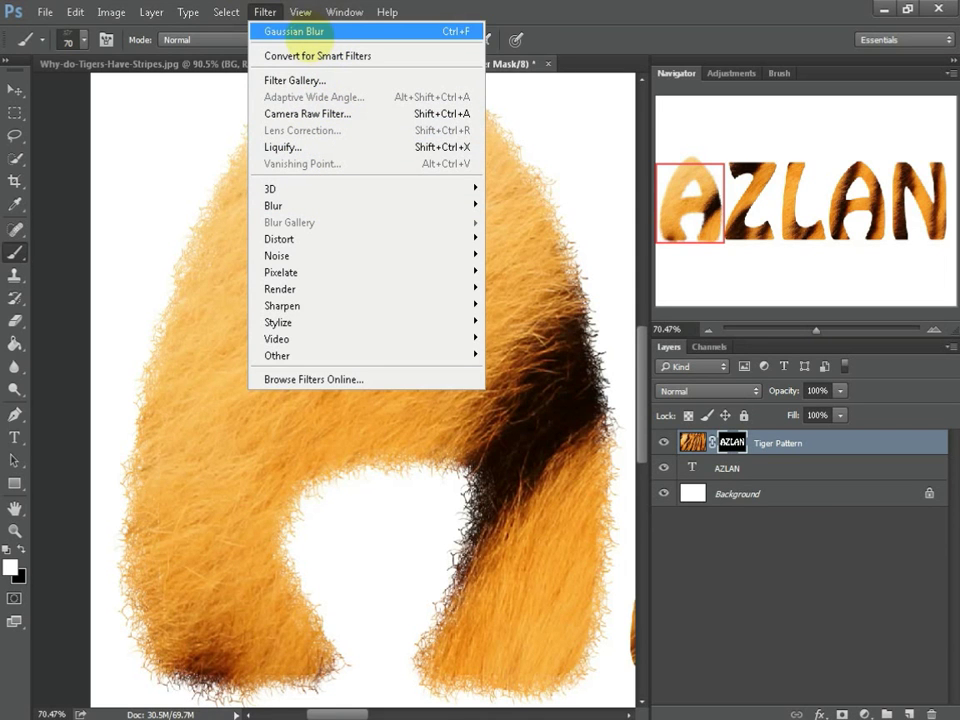
click(300, 31)
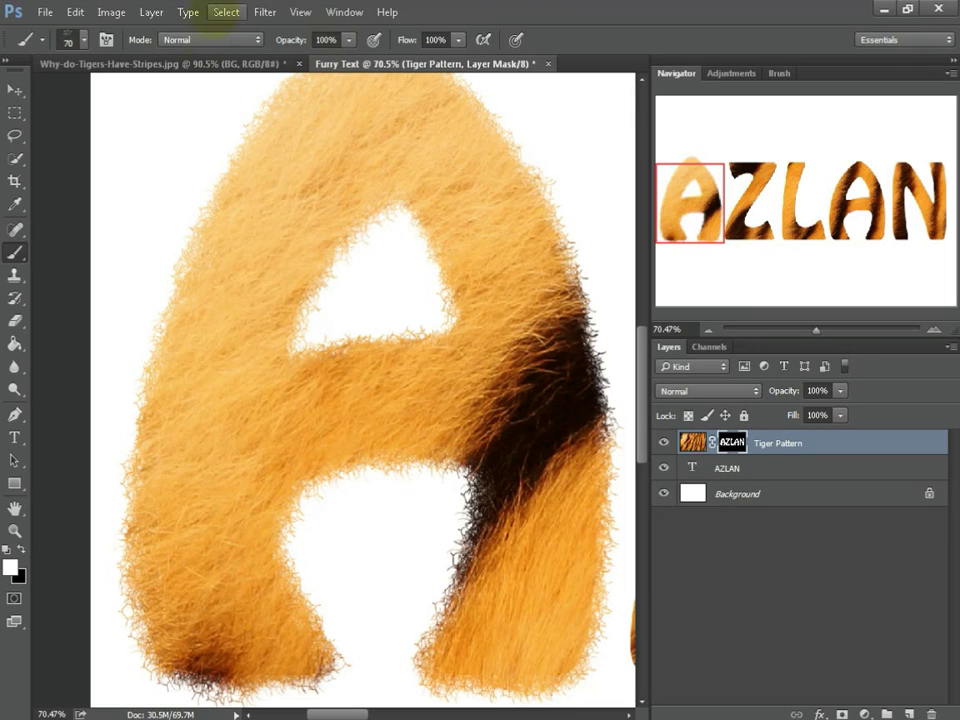
drag(816, 329, 830, 329)
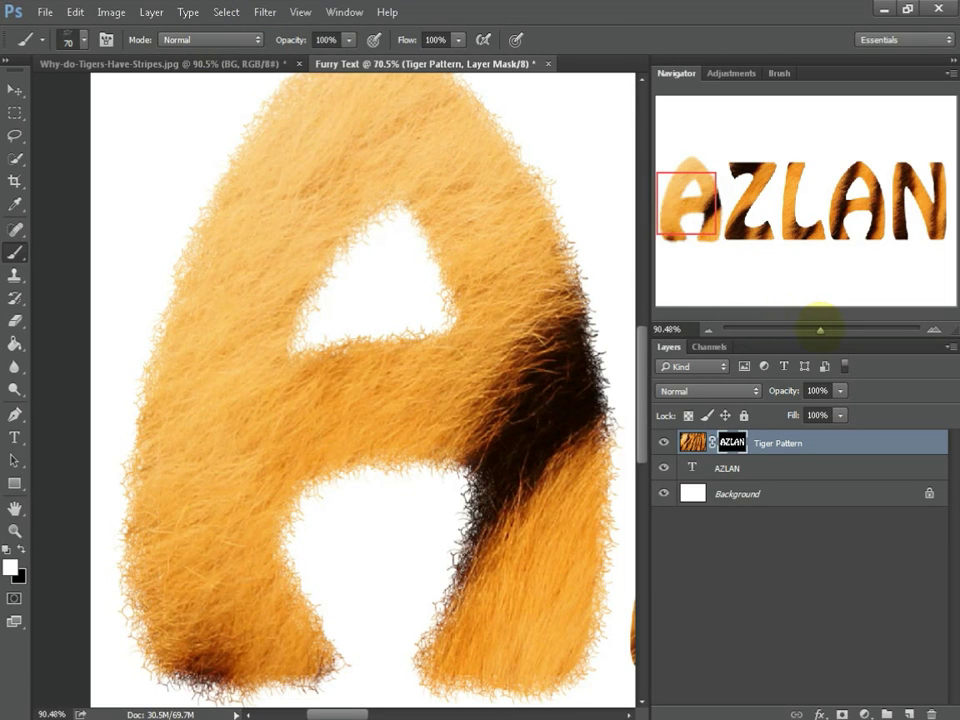
drag(686, 203, 675, 226)
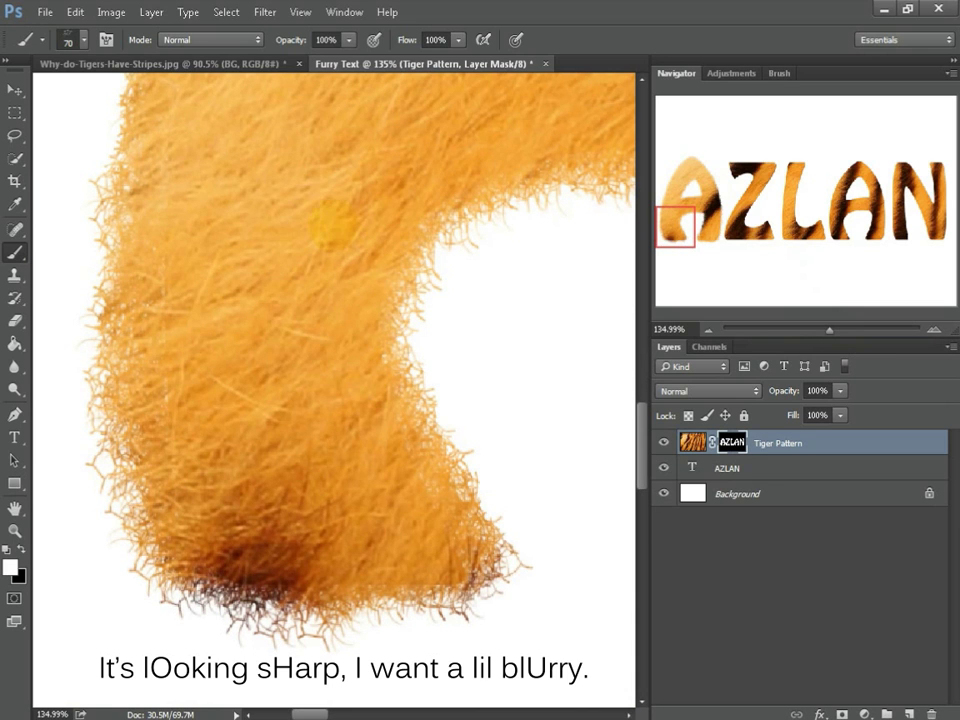
click(265, 12)
mouse_move(273, 205)
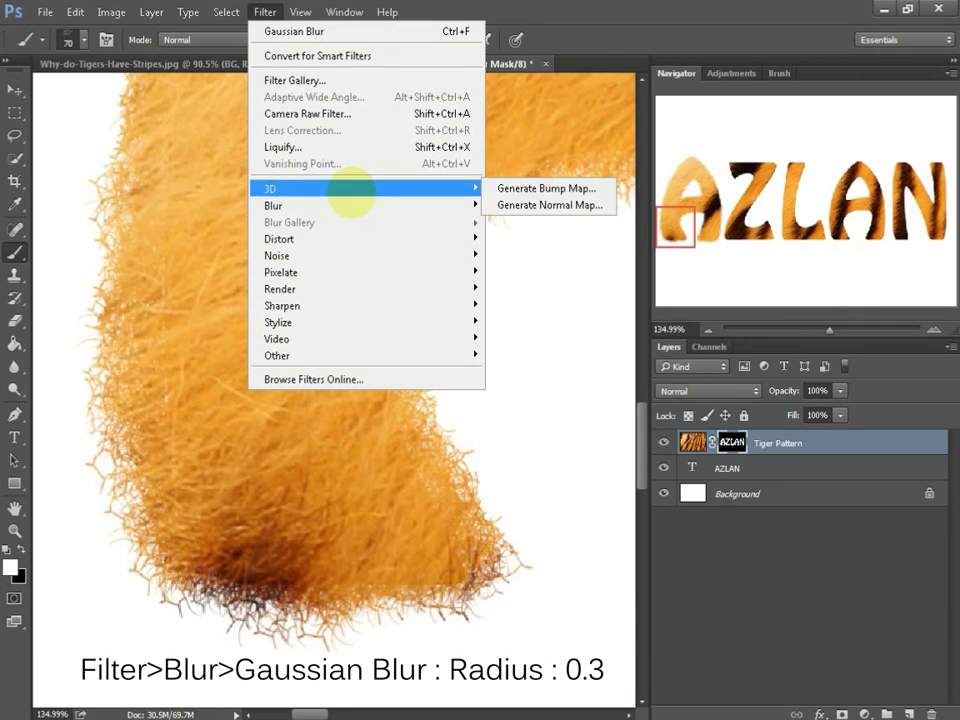
click(524, 271)
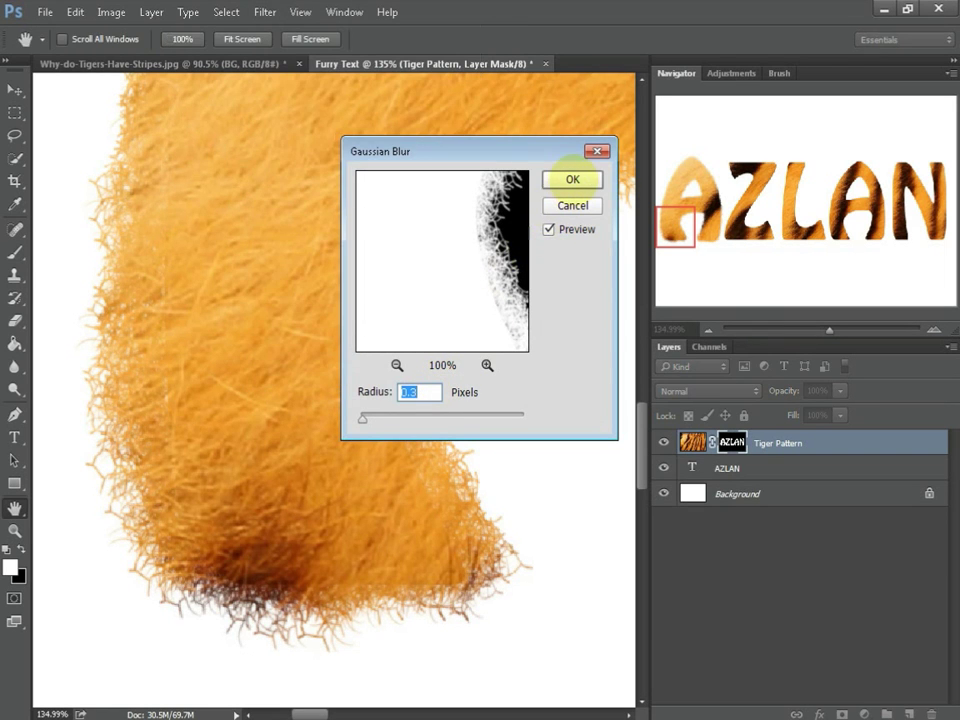
click(572, 180)
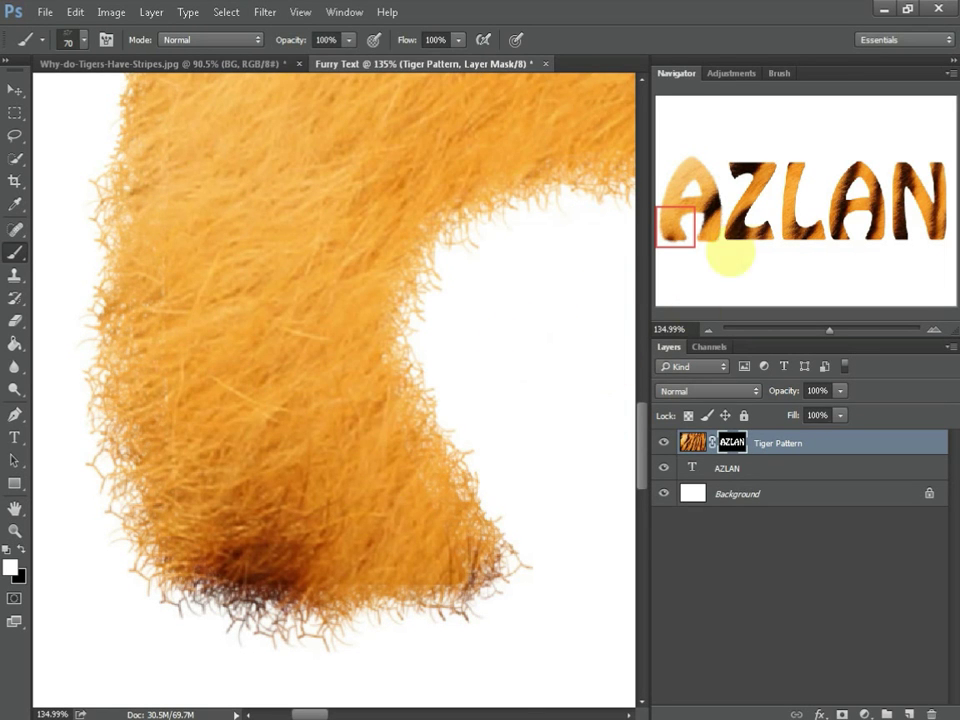
mouse_move(676, 228)
mouse_down()
mouse_move(694, 170)
mouse_move(676, 223)
mouse_up()
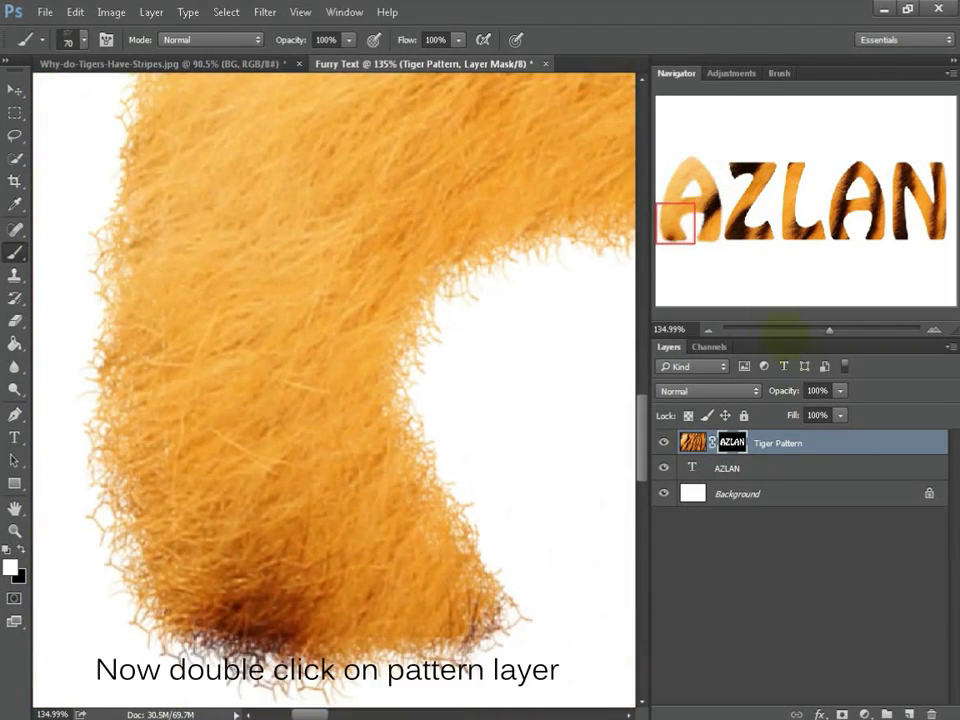
Step: Add a Linear Burn inner shadow to Tiger Pattern: 70% opacity, 90° angle, size 27
double_click(845, 452)
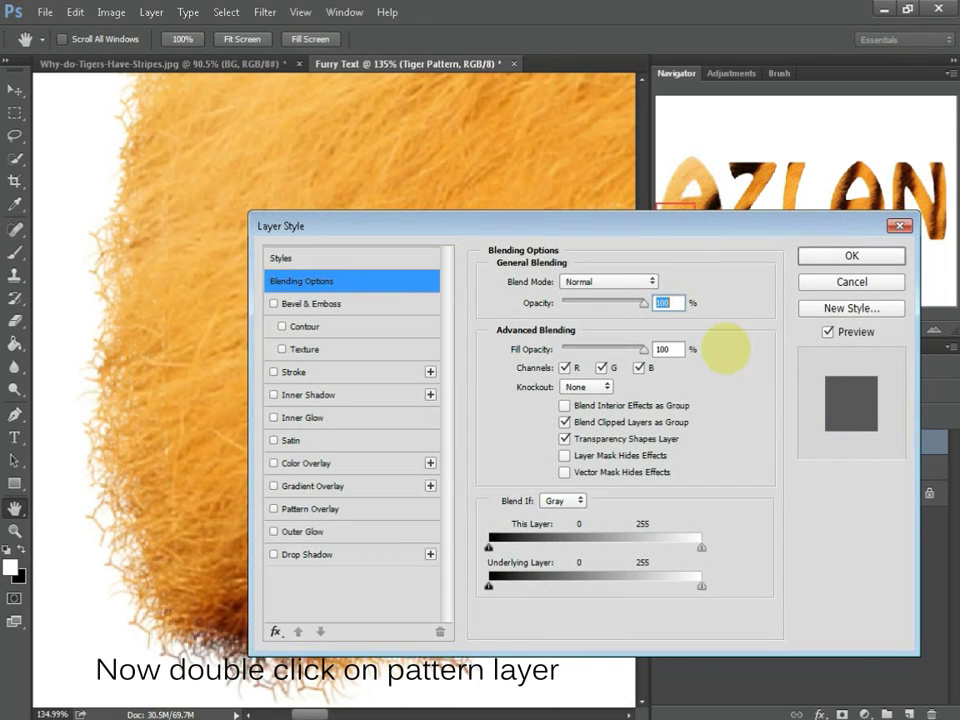
drag(707, 214, 770, 205)
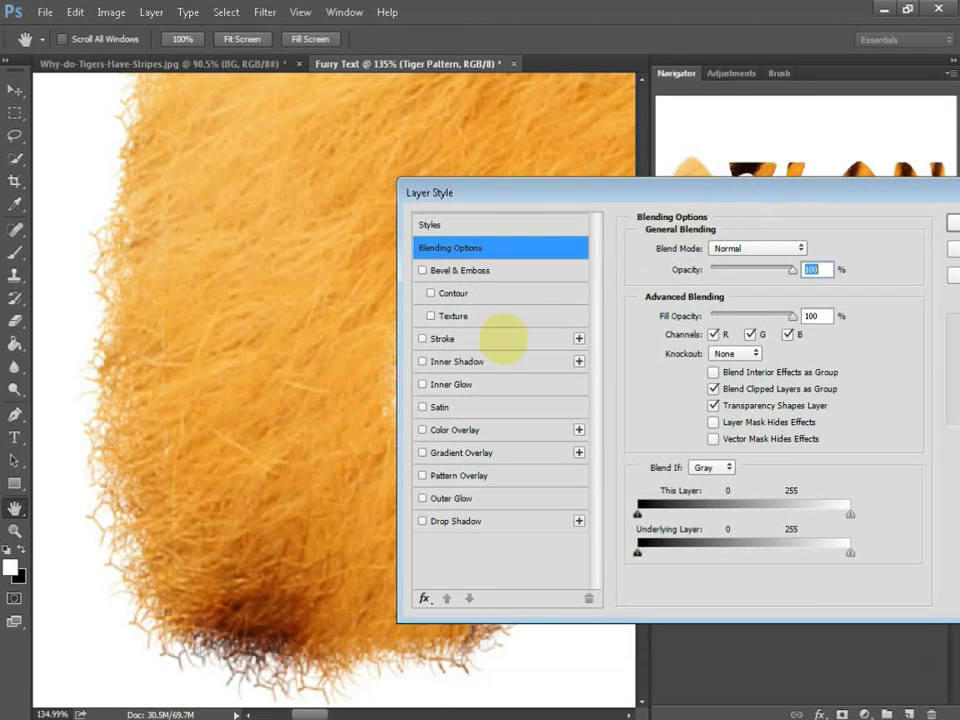
click(441, 360)
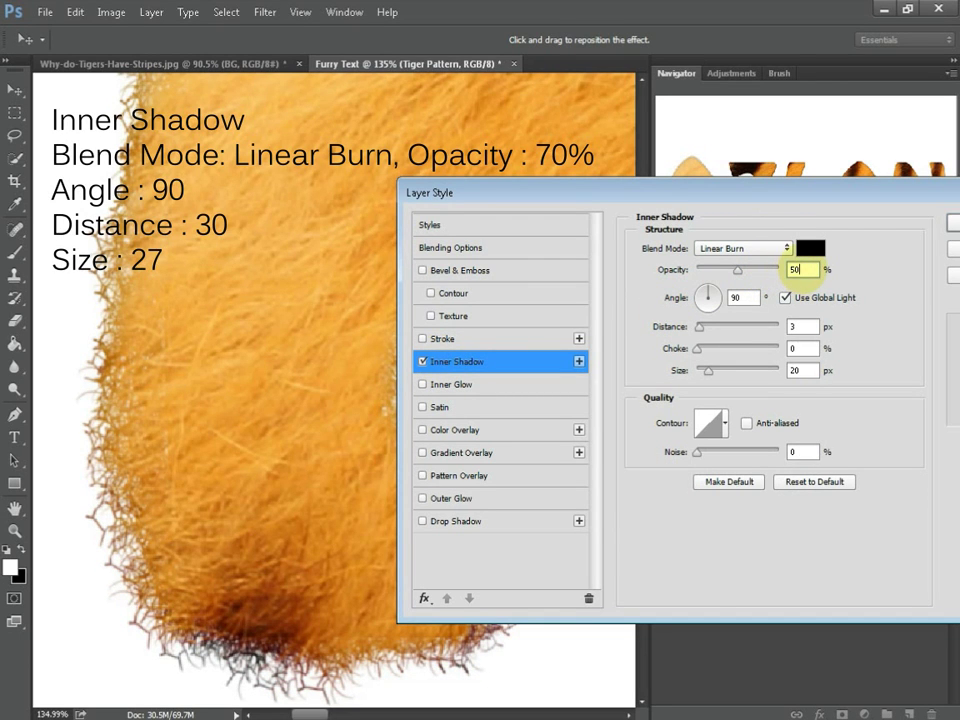
click(761, 247)
click(761, 247)
text(70)
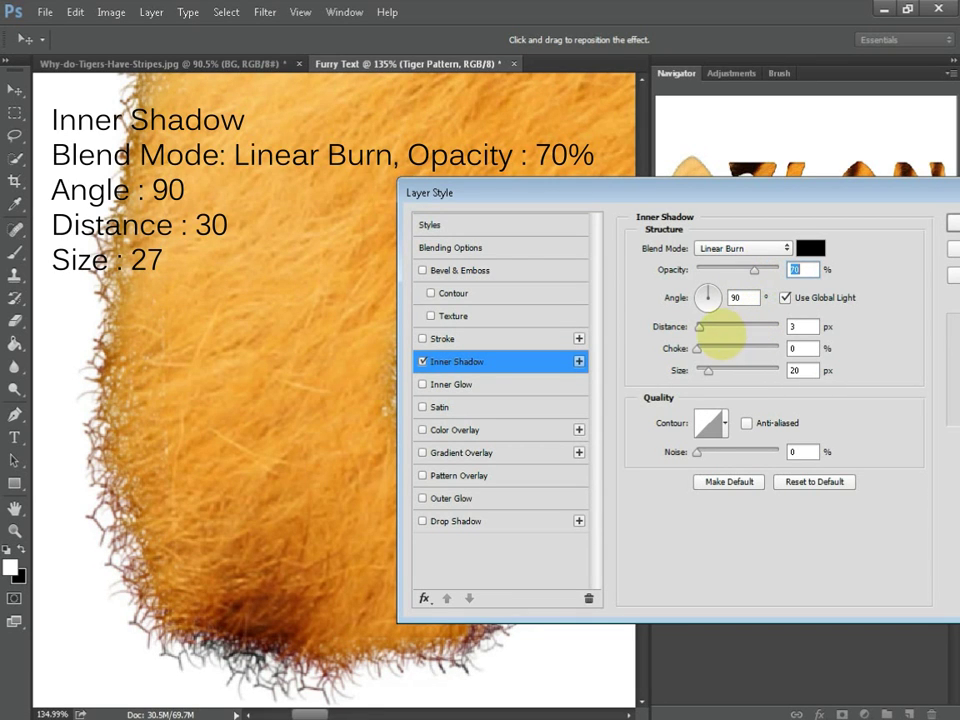
drag(708, 370, 719, 370)
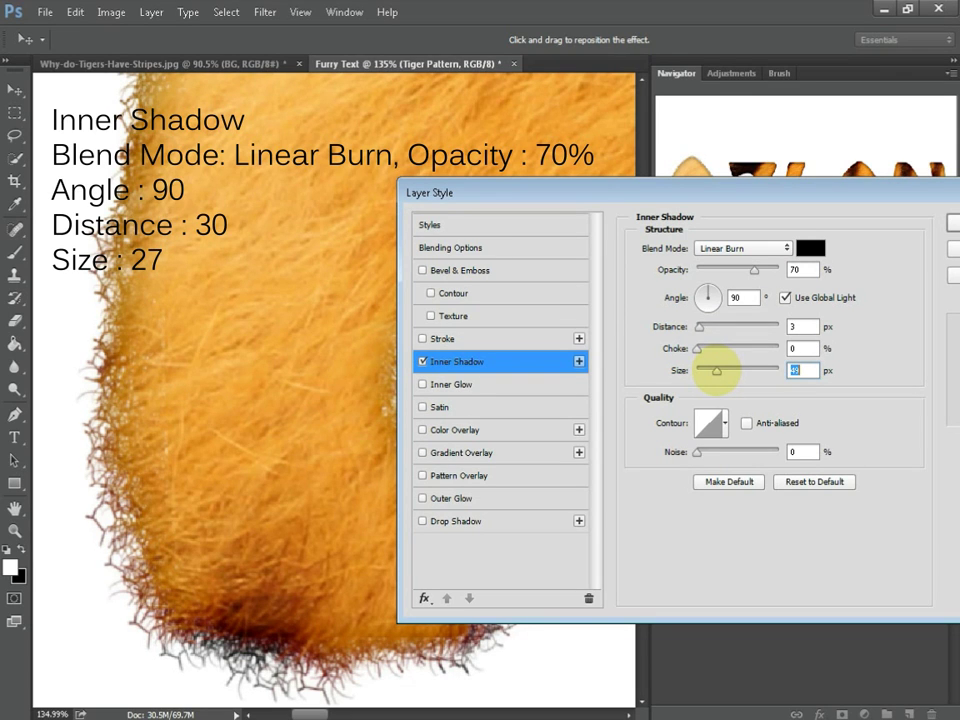
drag(716, 370, 712, 371)
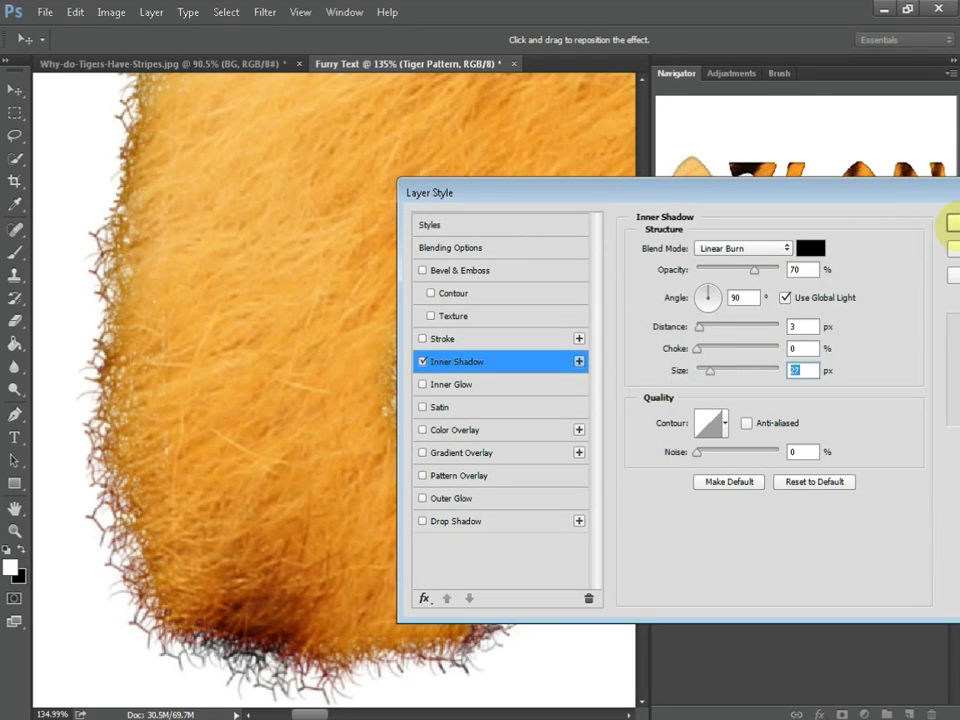
click(952, 222)
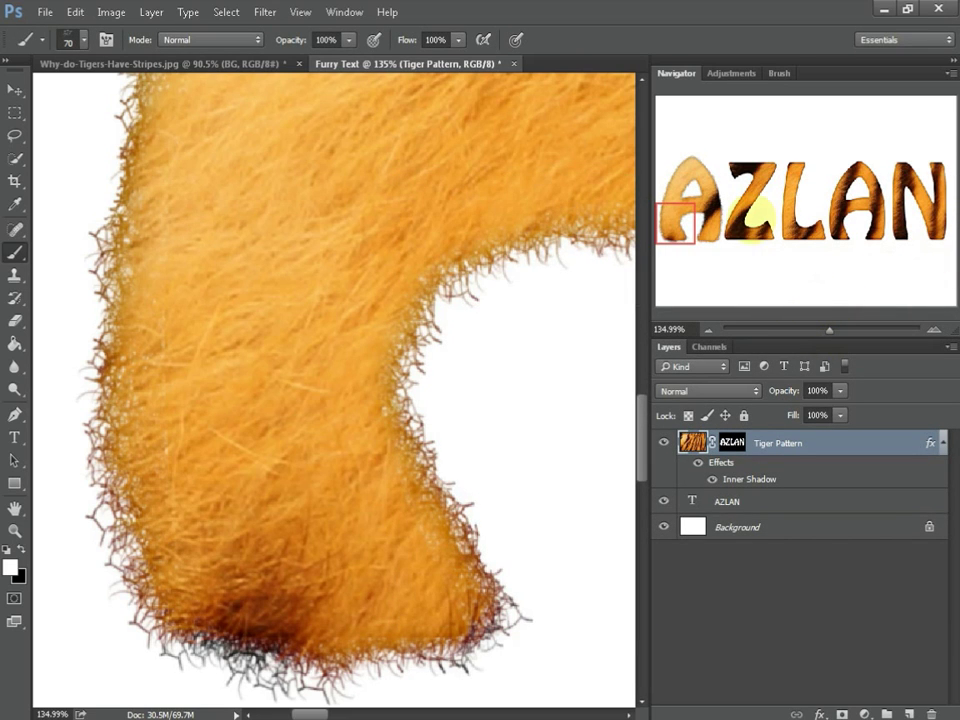
mouse_move(690, 236)
mouse_down()
mouse_move(686, 214)
mouse_move(713, 184)
mouse_move(717, 236)
mouse_move(704, 244)
mouse_up()
drag(829, 330, 806, 330)
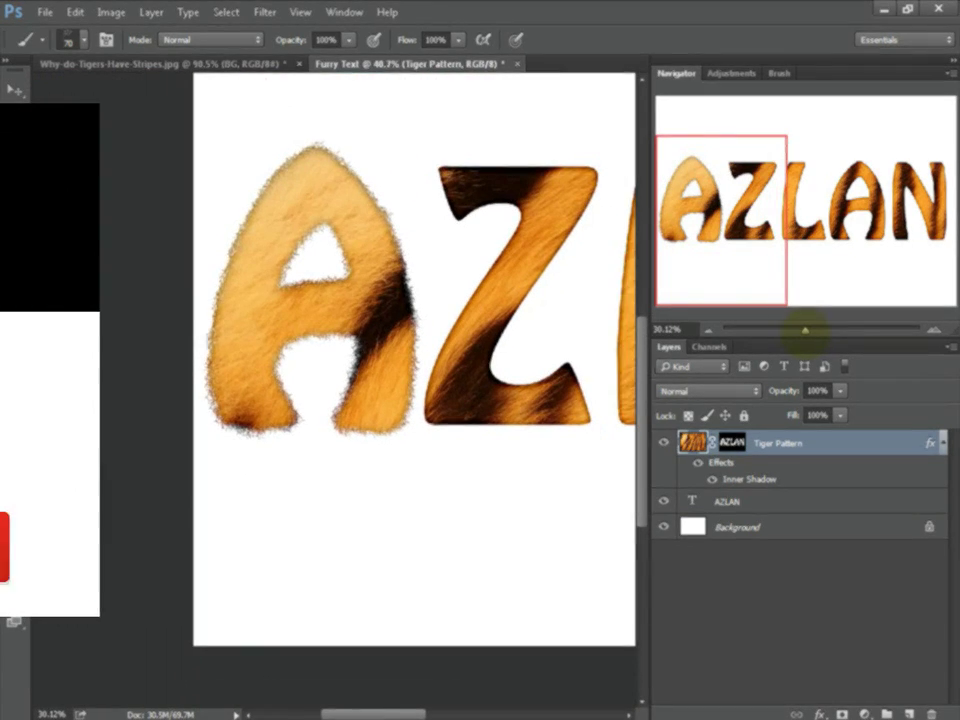